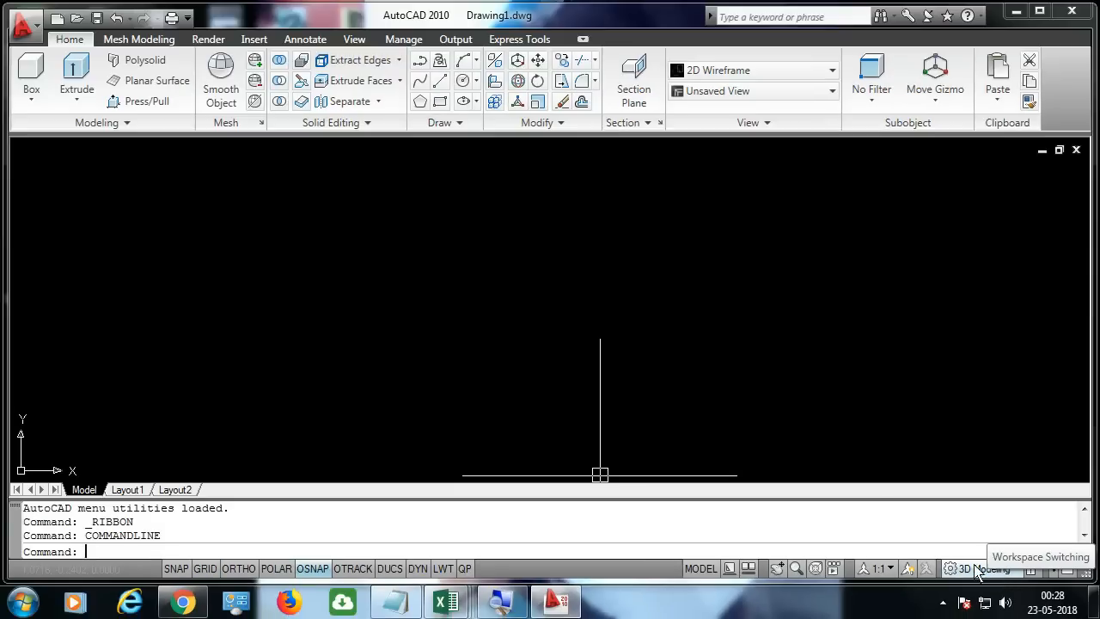
pyautogui.click(990, 569)
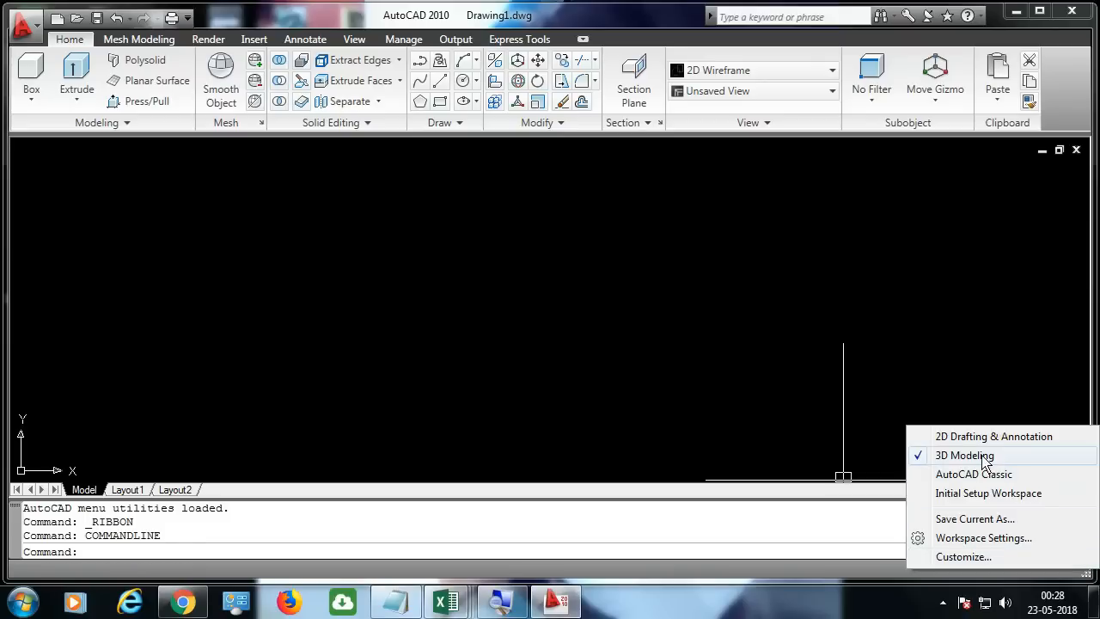
pyautogui.click(437, 291)
pyautogui.click(494, 325)
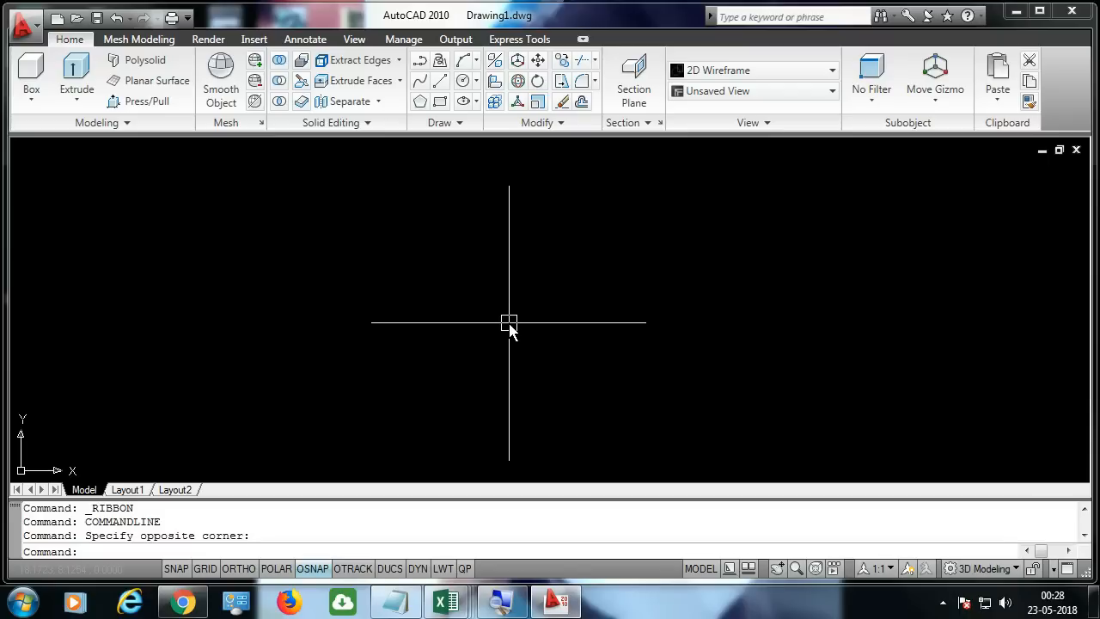
# Set the drawing view to SW Isometric.
pyautogui.click(791, 95)
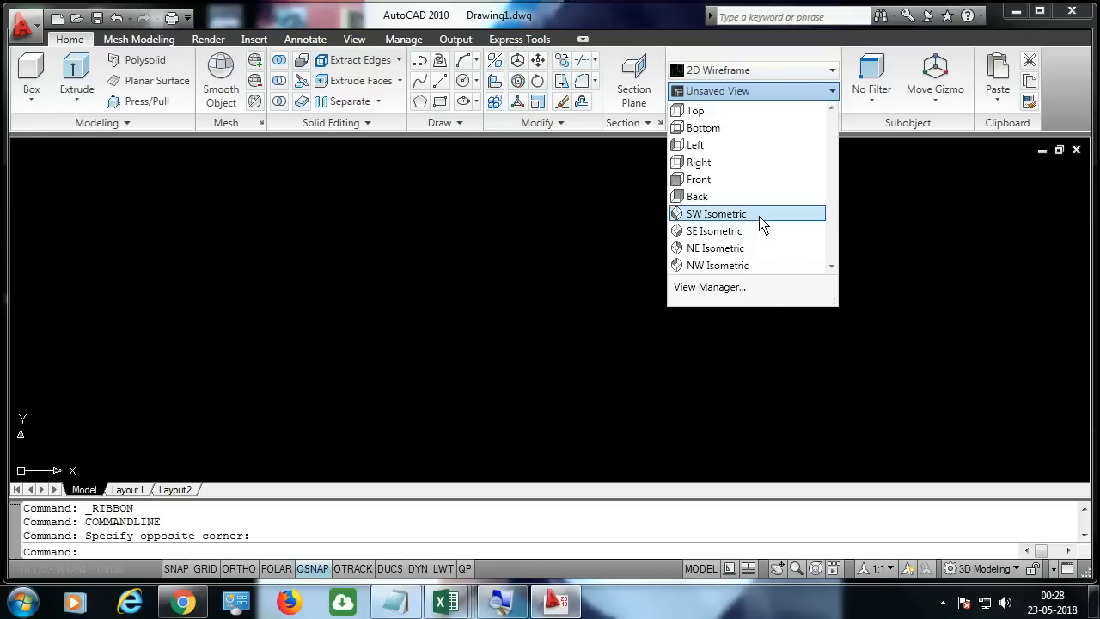
pyautogui.click(761, 224)
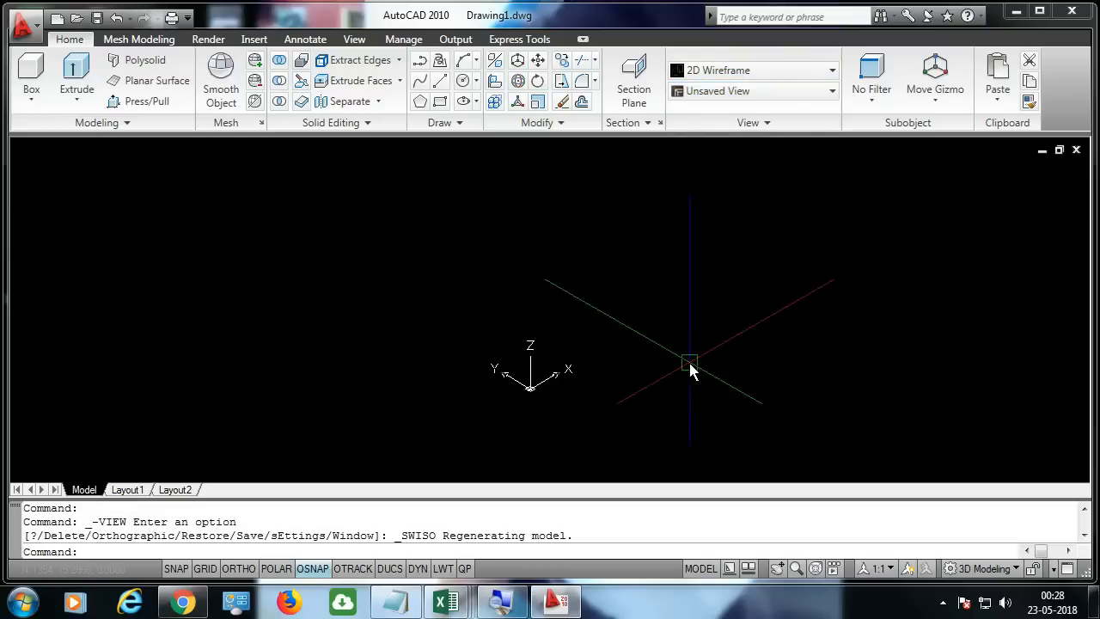
pyautogui.scroll(10, 546, 355)
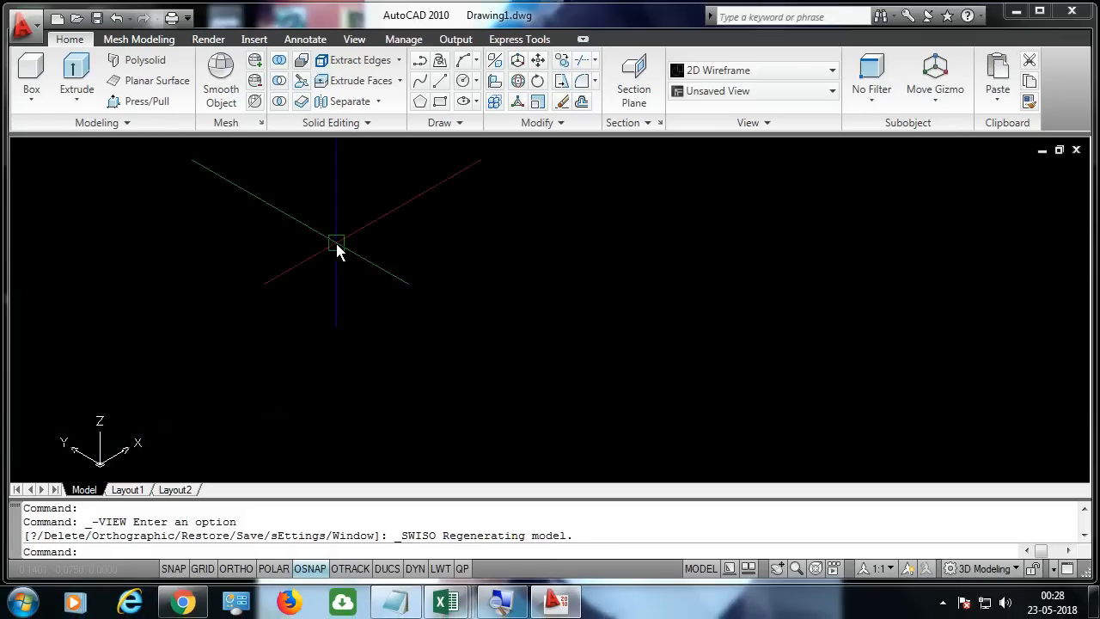
pyautogui.click(77, 96)
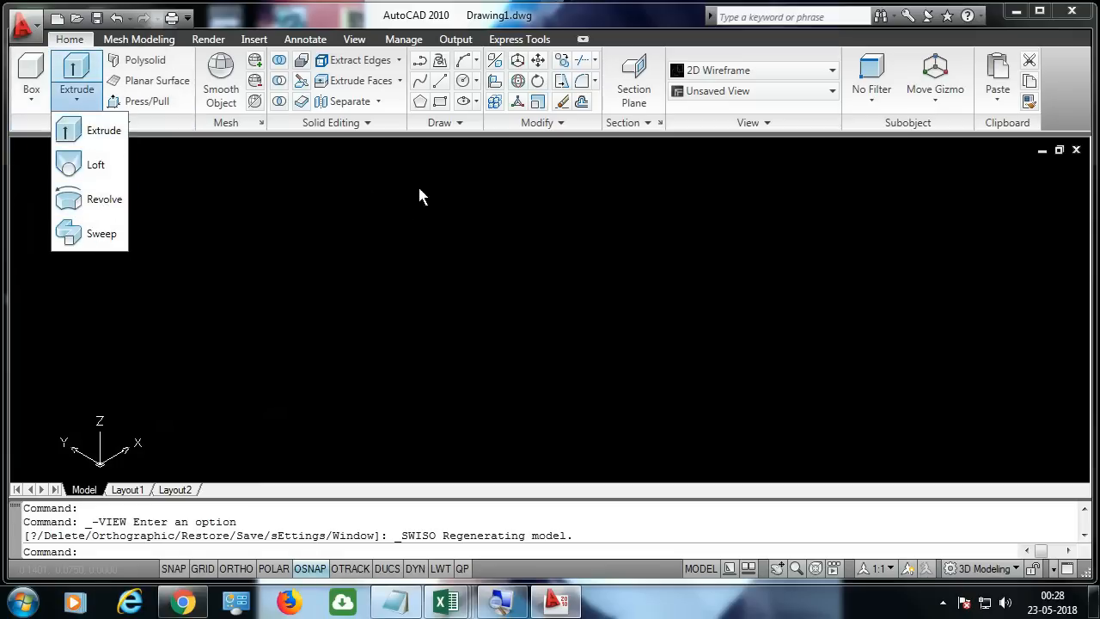
pyautogui.click(396, 229)
# Draw a small rectangle near the centre of the drawing area, with its longer sides along the Y axis.
pyautogui.write('r')
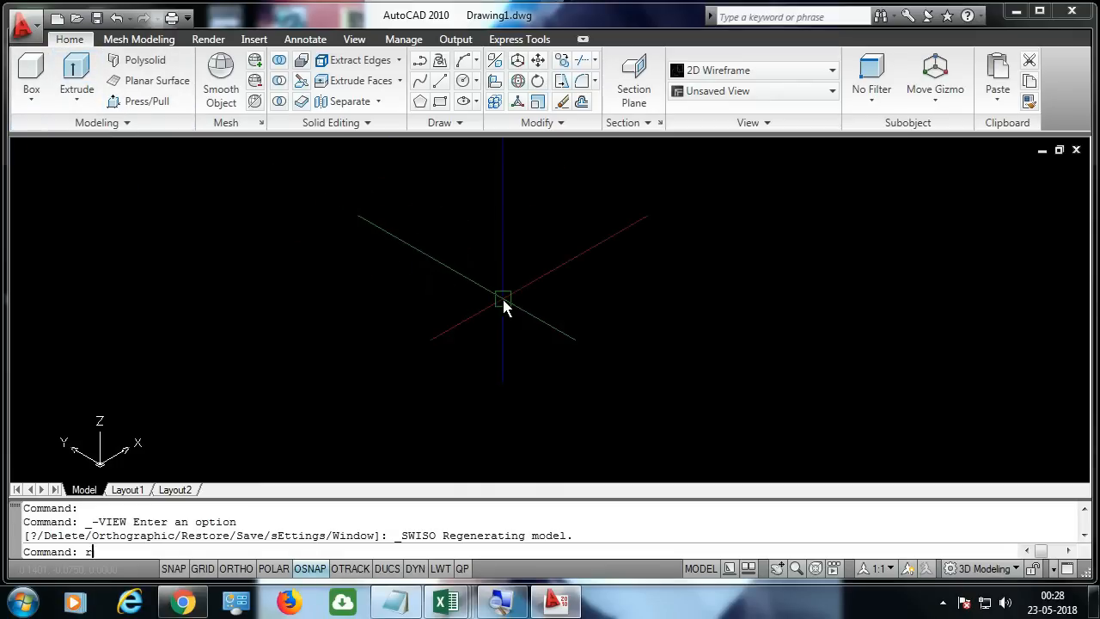
pyautogui.write('ec')
pyautogui.press('Return')
pyautogui.click(411, 281)
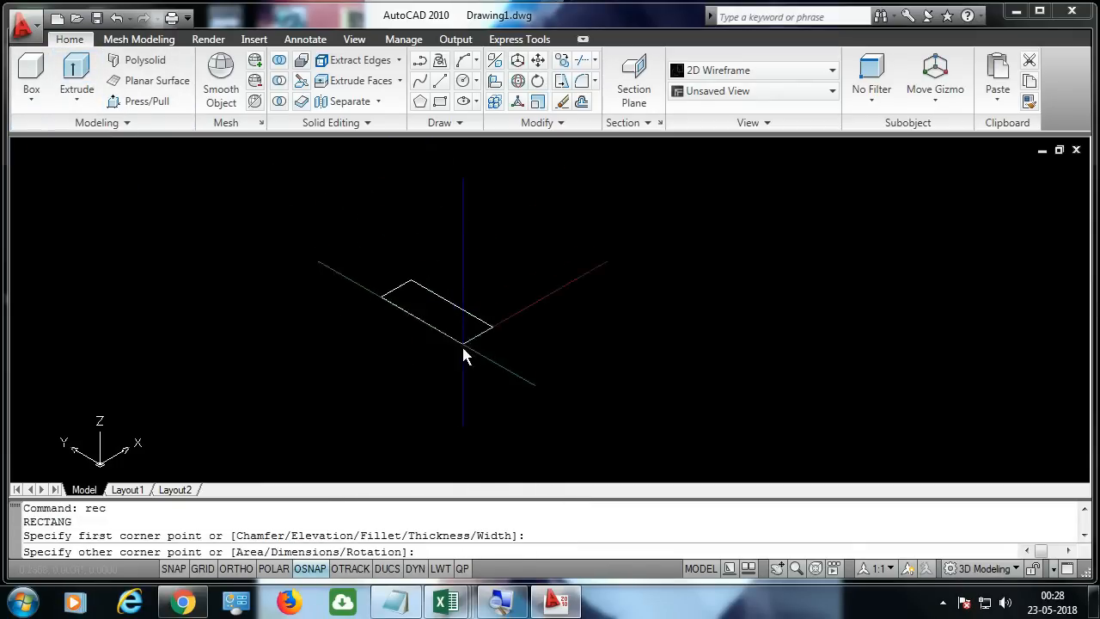
pyautogui.click(449, 345)
# With Ortho on, draw a single-segment polyline along the Y direction beside the rectangle, running well past its length.
pyautogui.write('pl')
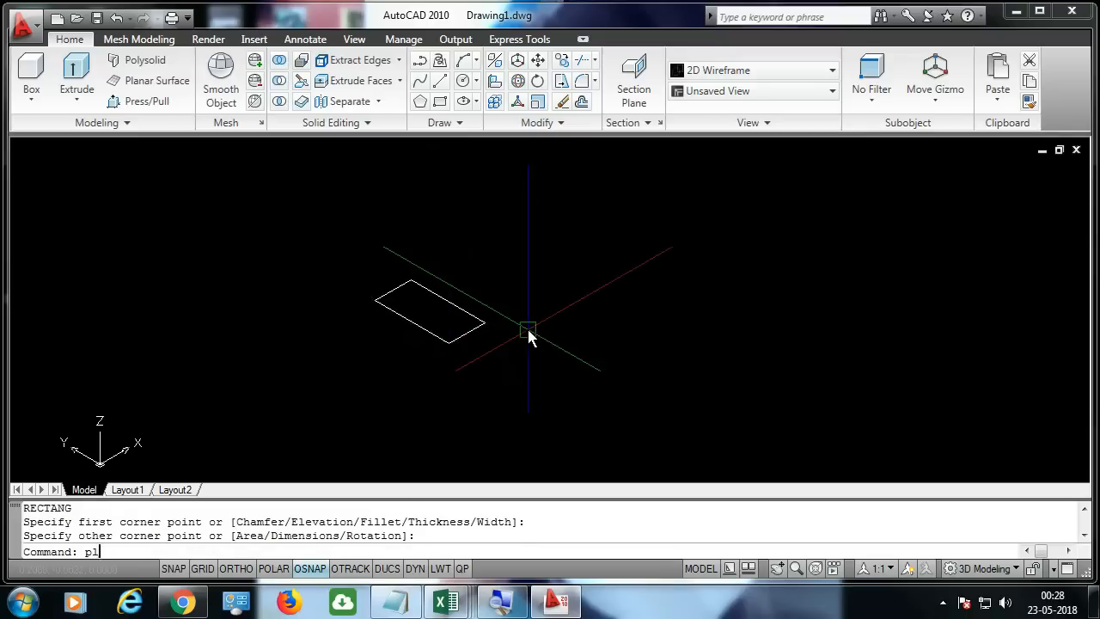
pyautogui.press('Return')
pyautogui.click(453, 234)
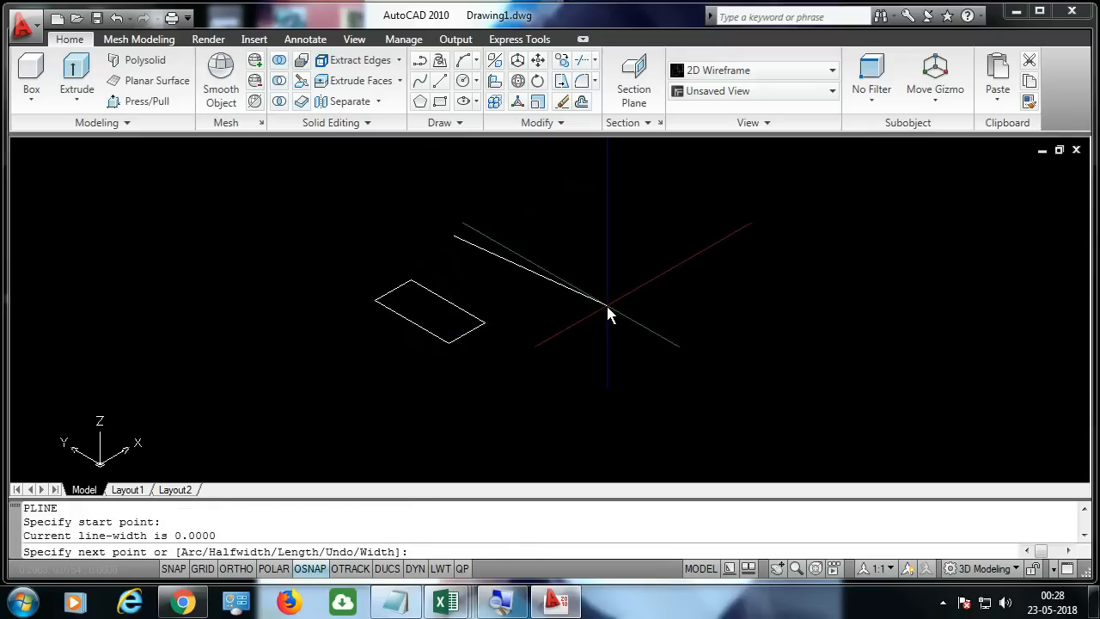
pyautogui.press('F8')
pyautogui.click(717, 388)
pyautogui.press('Return')
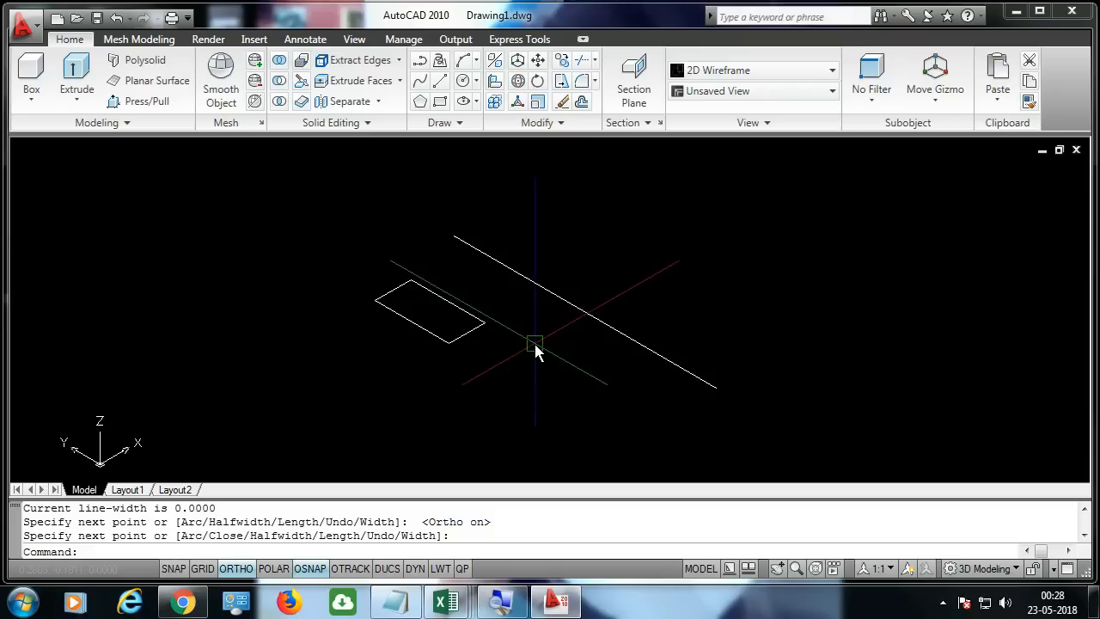
# Draw a circle with a radius of about 0.02 on the rectangle's side of the polyline, beyond the rectangle's near end.
pyautogui.write('c')
pyautogui.press('Return')
pyautogui.click(564, 405)
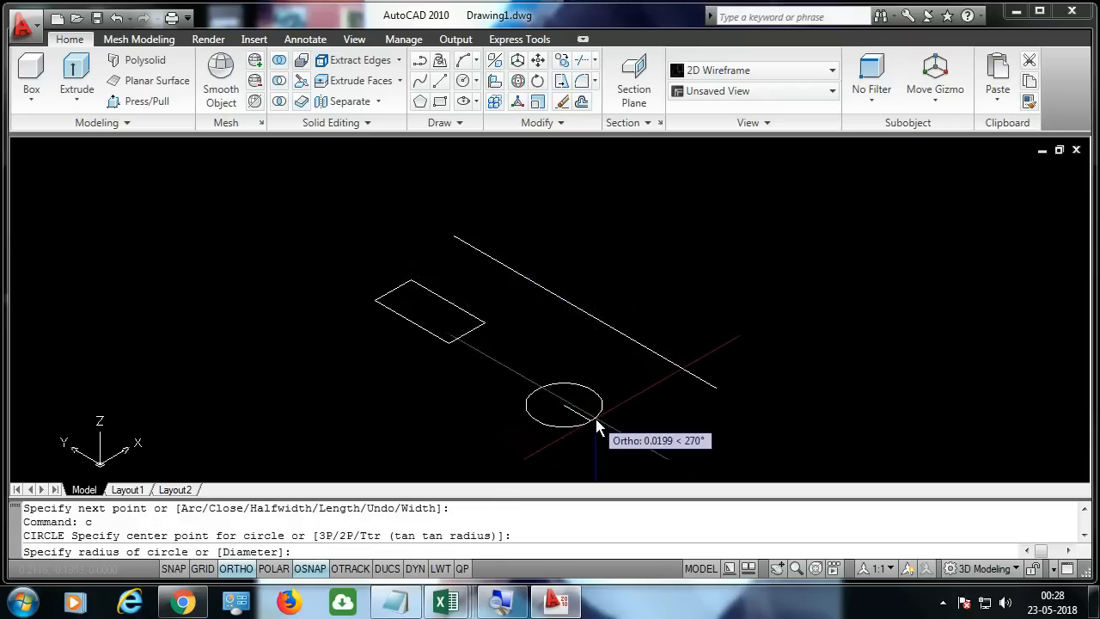
pyautogui.click(610, 434)
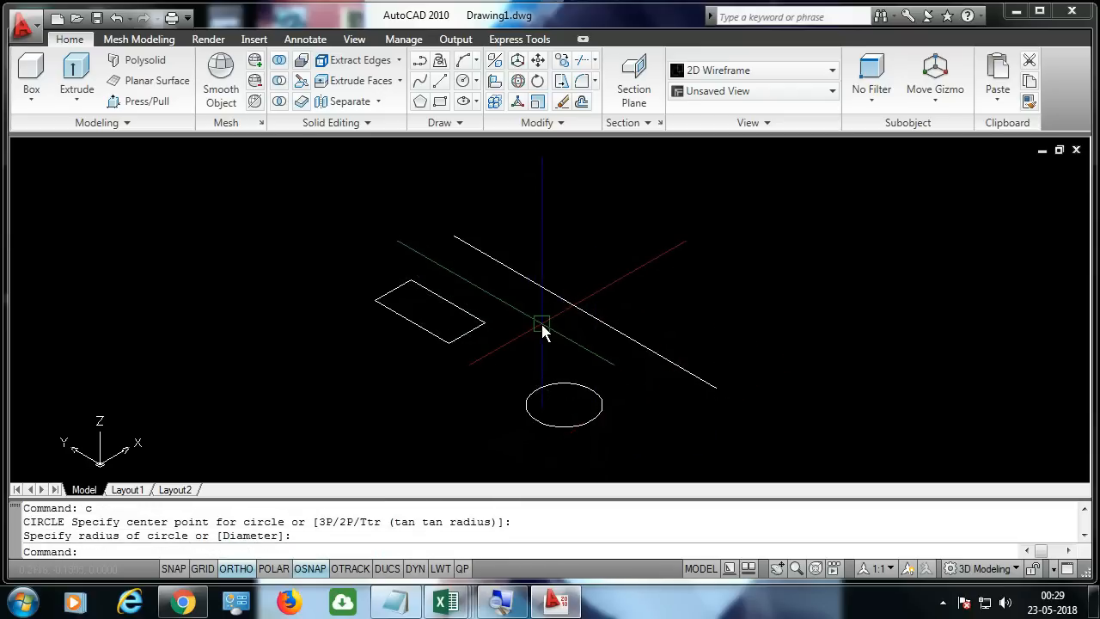
# Revolve the rectangle 360 degrees around the axis through the polyline's two endpoints and display the model in the Realistic visual style.
pyautogui.click(77, 98)
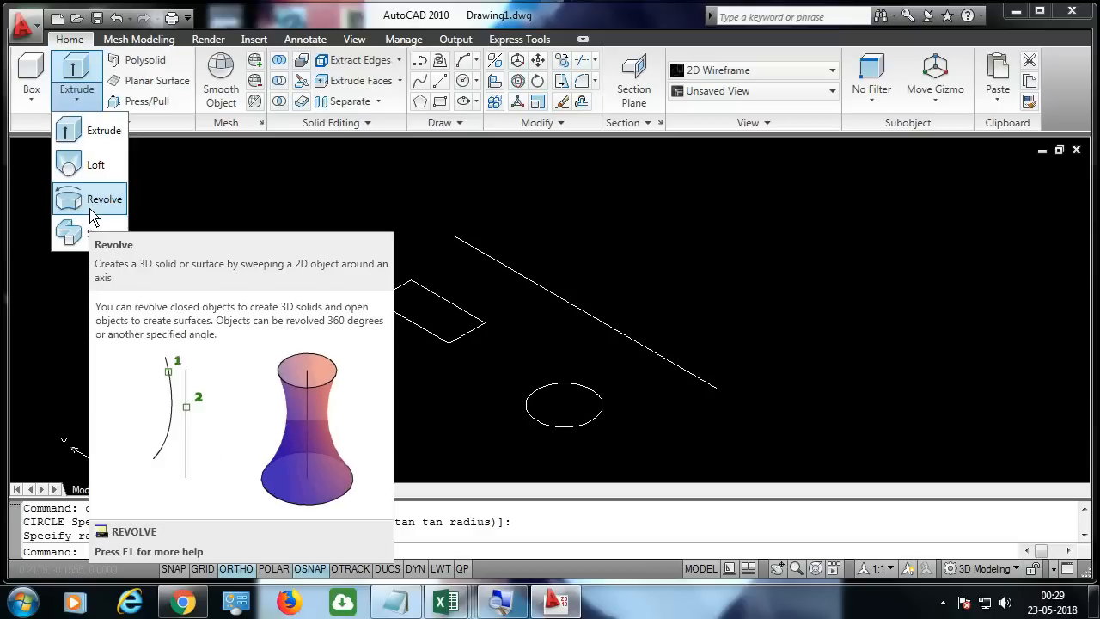
pyautogui.click(92, 206)
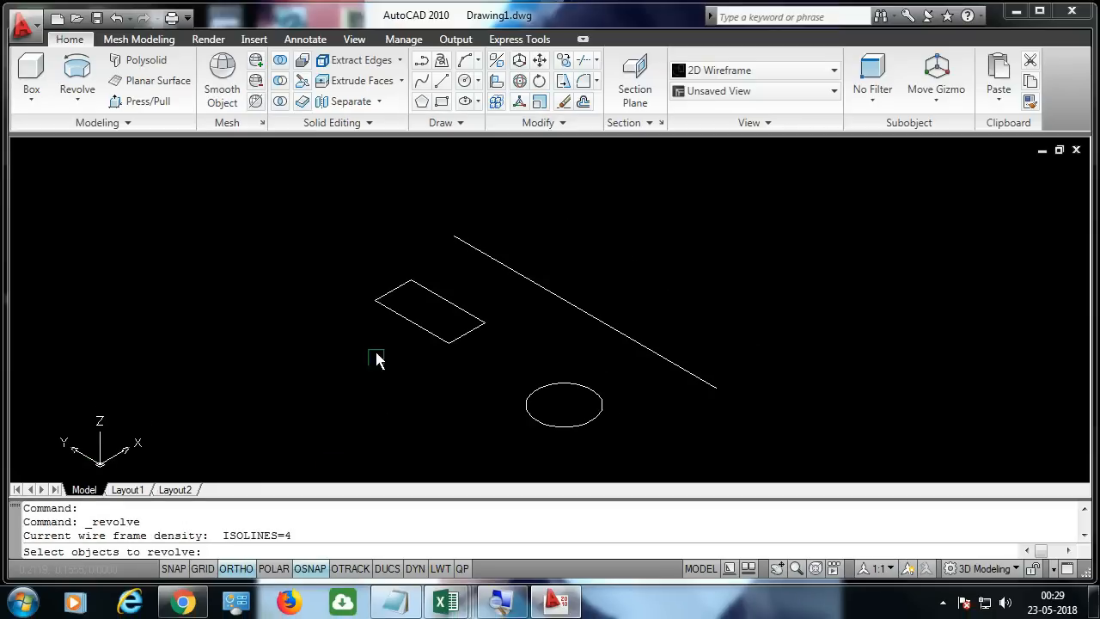
pyautogui.click(404, 330)
pyautogui.press('Return')
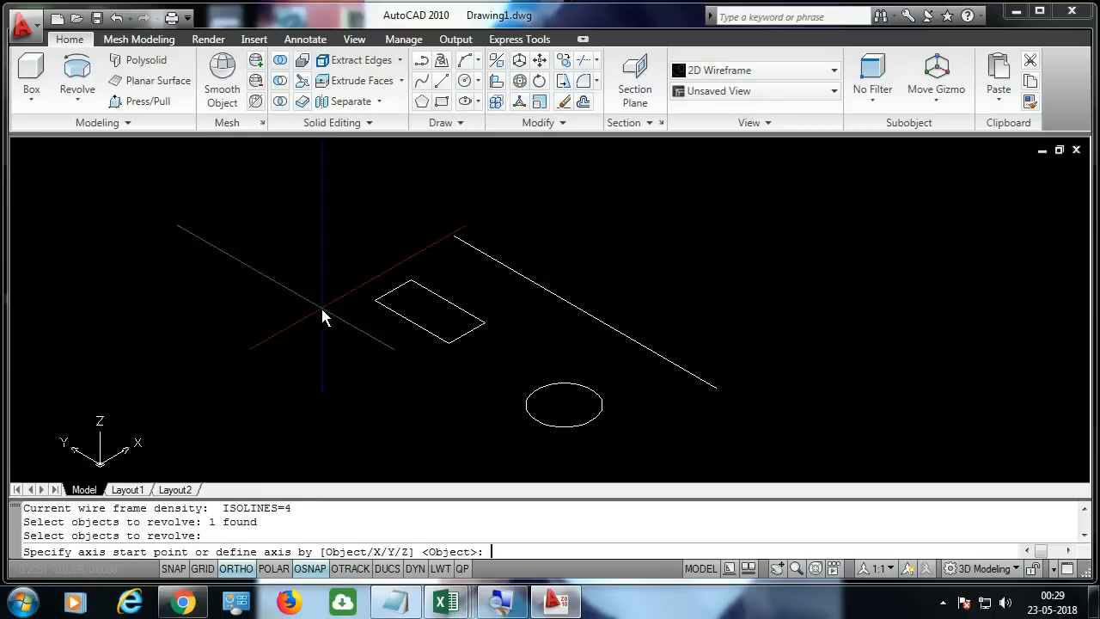
pyautogui.click(454, 236)
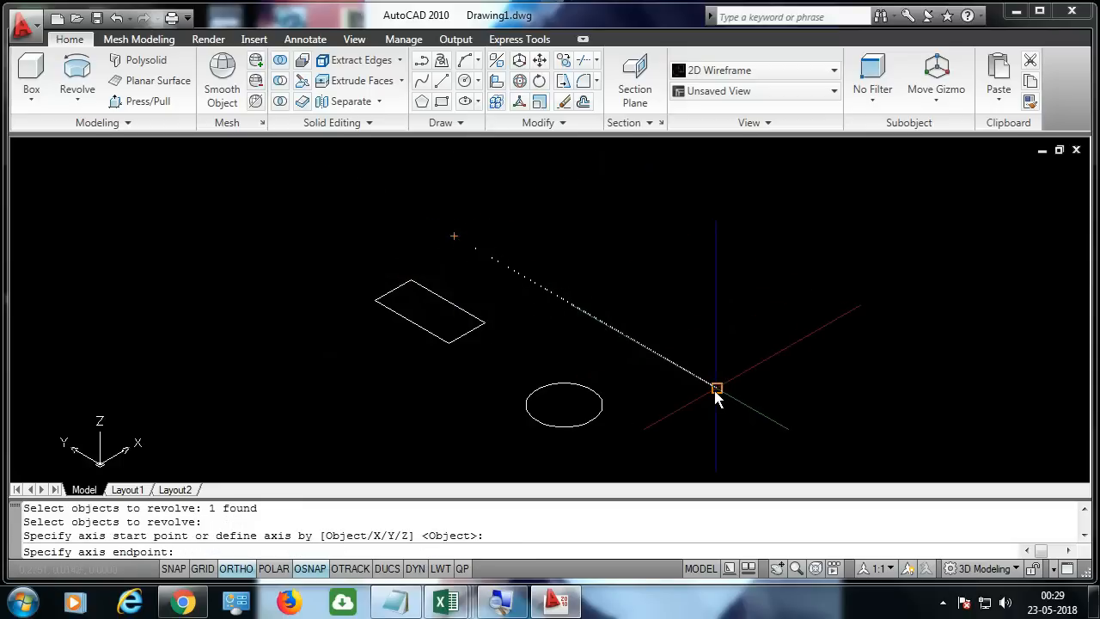
pyautogui.click(716, 390)
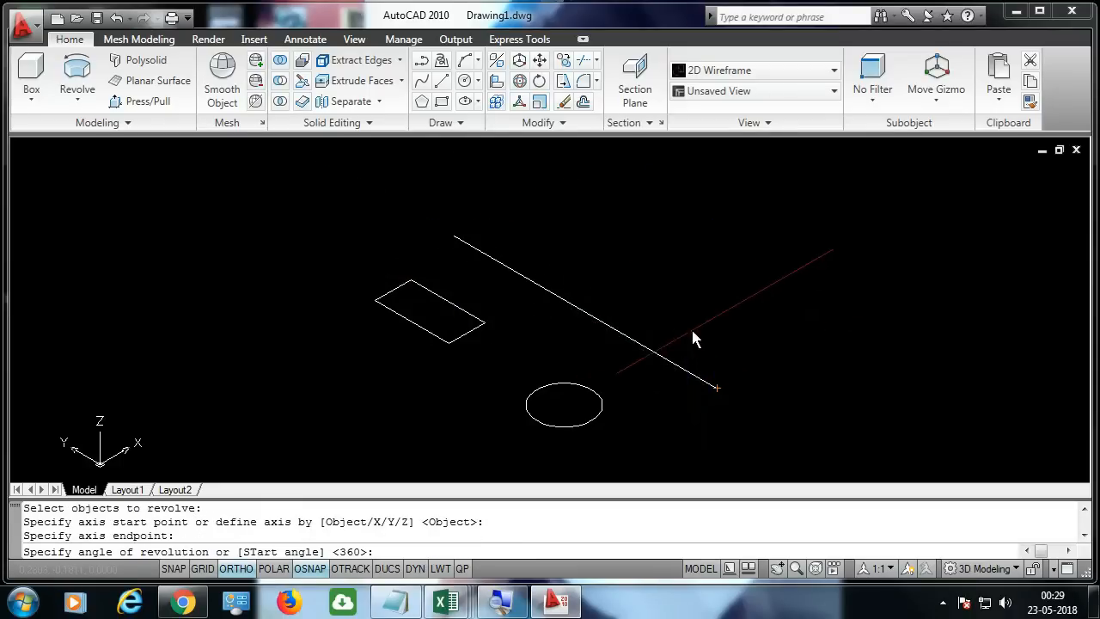
pyautogui.write('360')
pyautogui.press('Return')
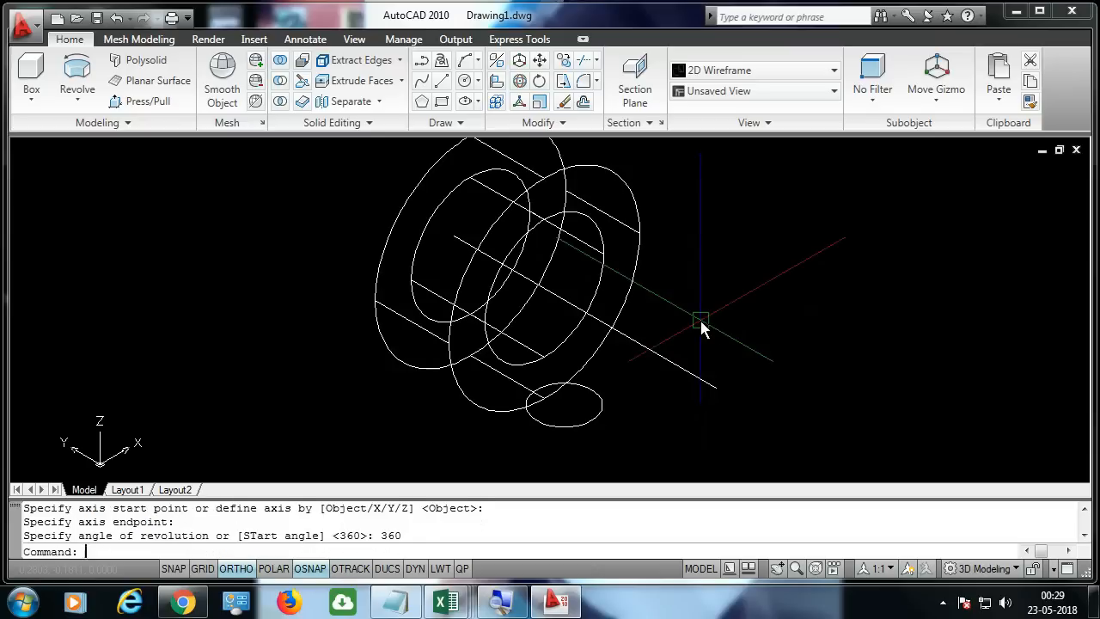
pyautogui.click(762, 72)
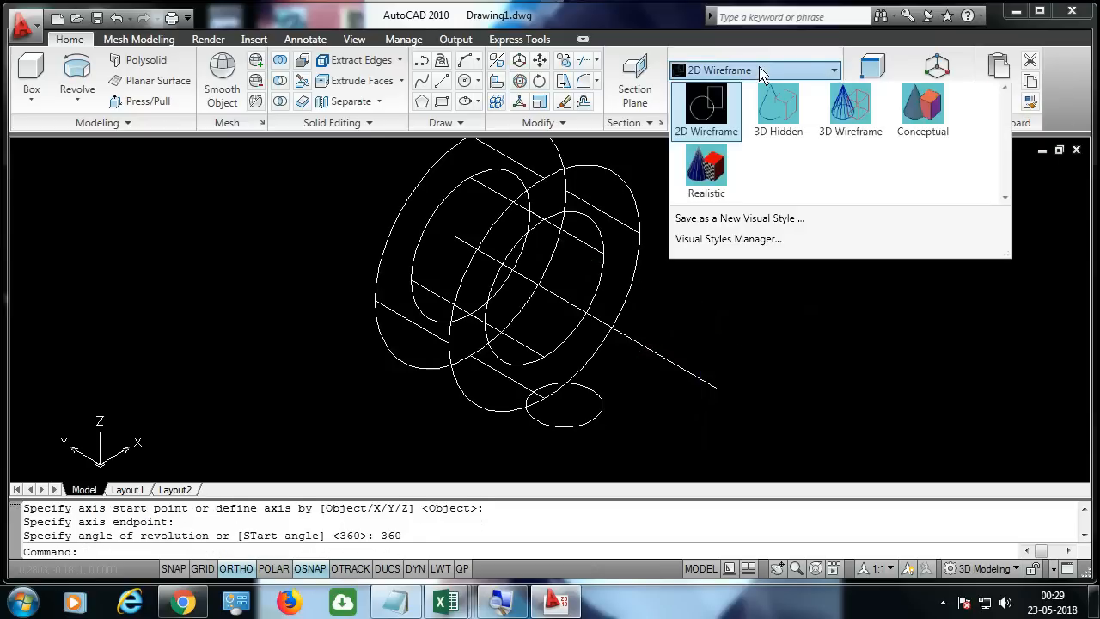
pyautogui.click(702, 188)
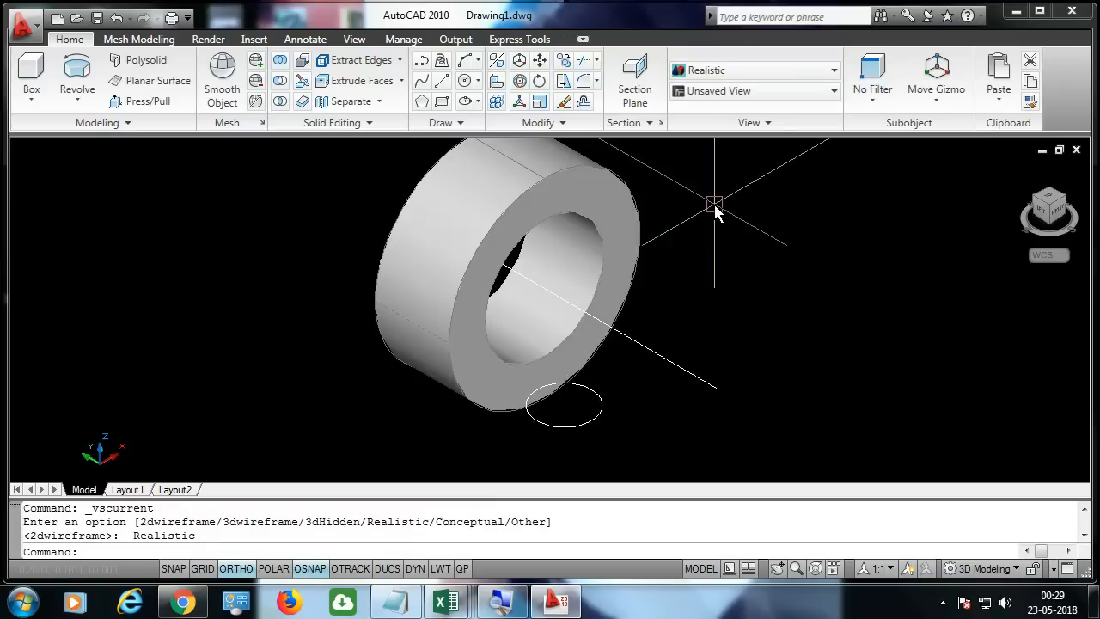
# Try revolving the circle by -180 degrees around an axis along the polyline, and undo the revolve.
pyautogui.click(77, 73)
pyautogui.click(601, 406)
pyautogui.press('Return')
pyautogui.click(715, 388)
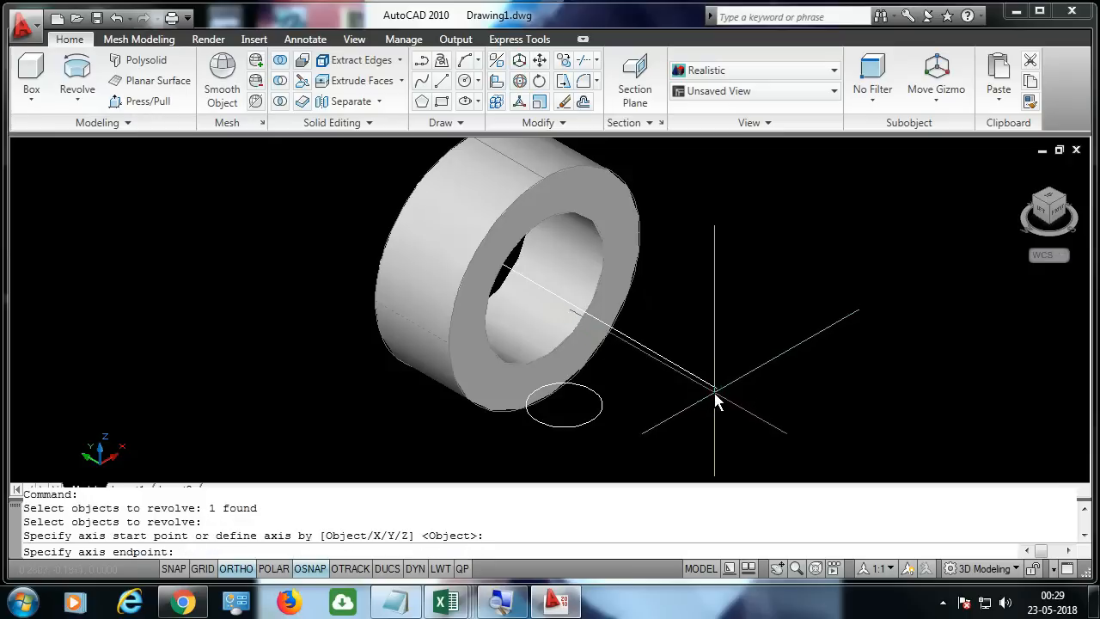
pyautogui.click(582, 316)
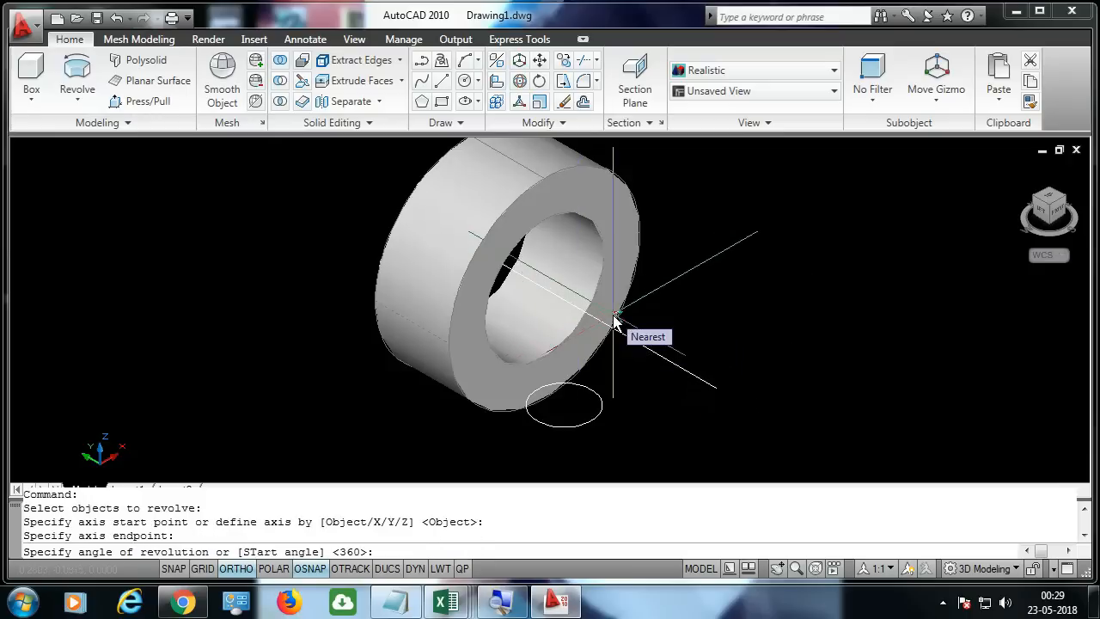
pyautogui.write('-180')
pyautogui.press('Return')
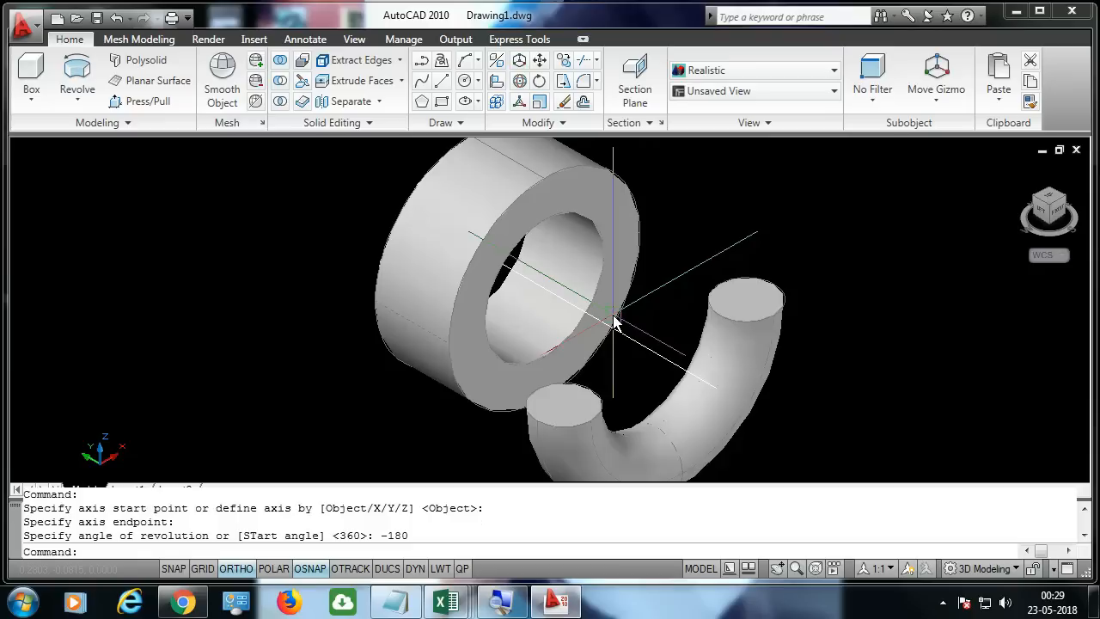
pyautogui.hotkey('ctrl', 'z')
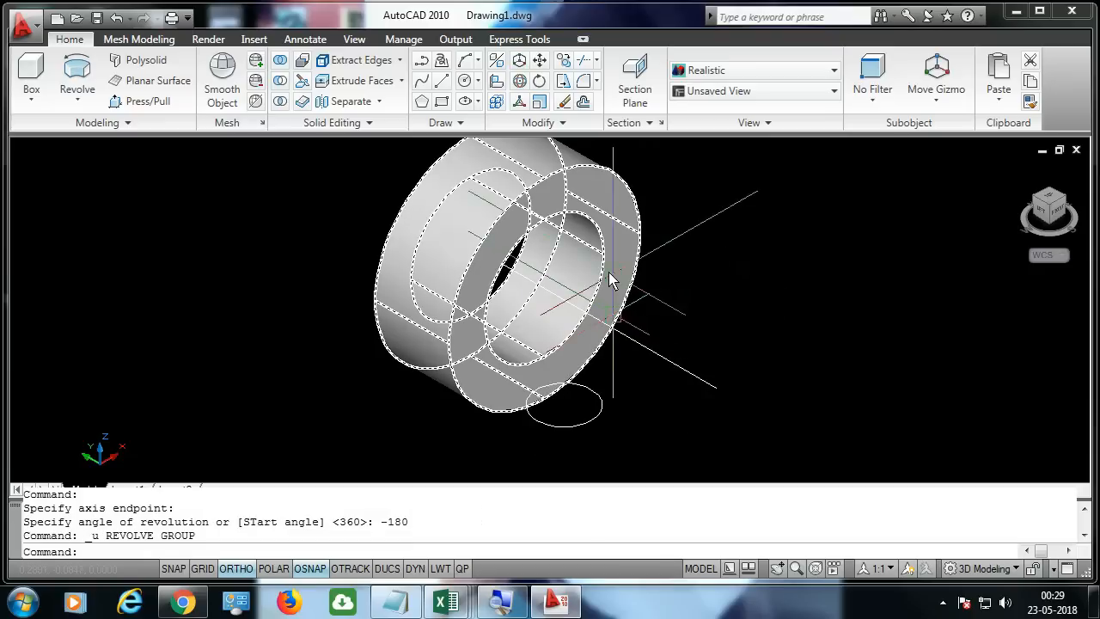
# Erase the circle and the revolved ring, keeping only the straight polyline.
pyautogui.scroll(-2, 649, 322)
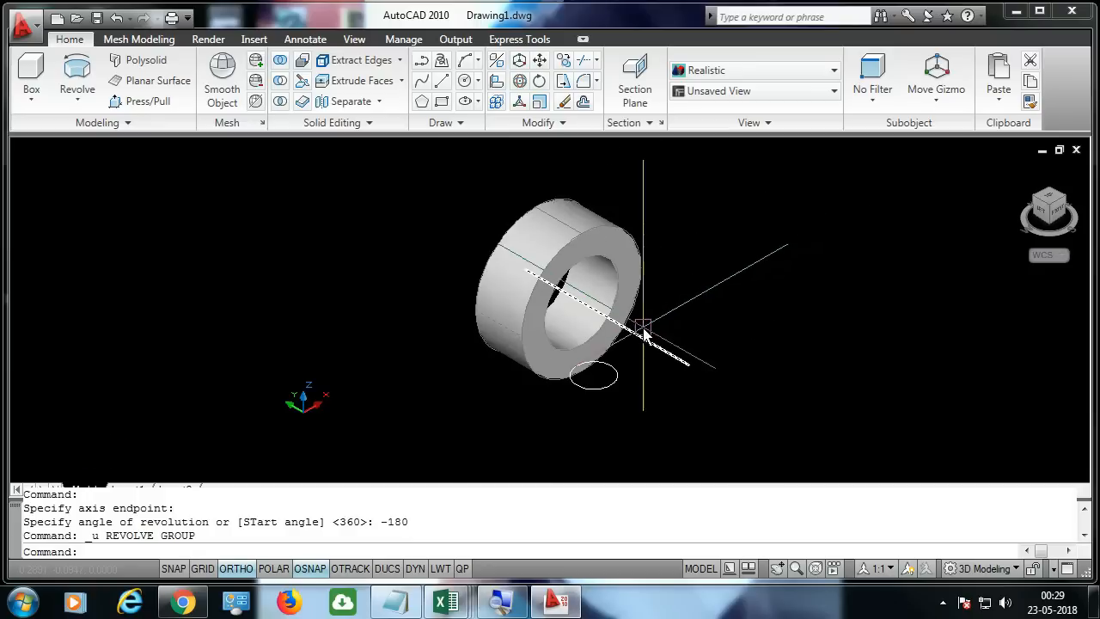
pyautogui.click(611, 387)
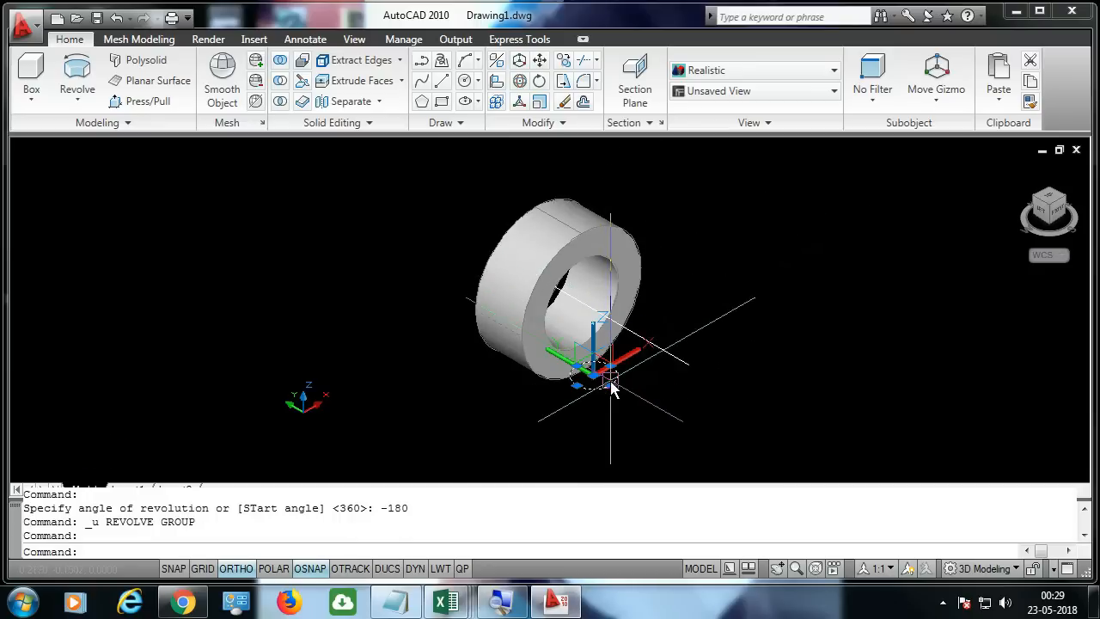
pyautogui.press('Delete')
pyautogui.click(579, 357)
pyautogui.press('Delete')
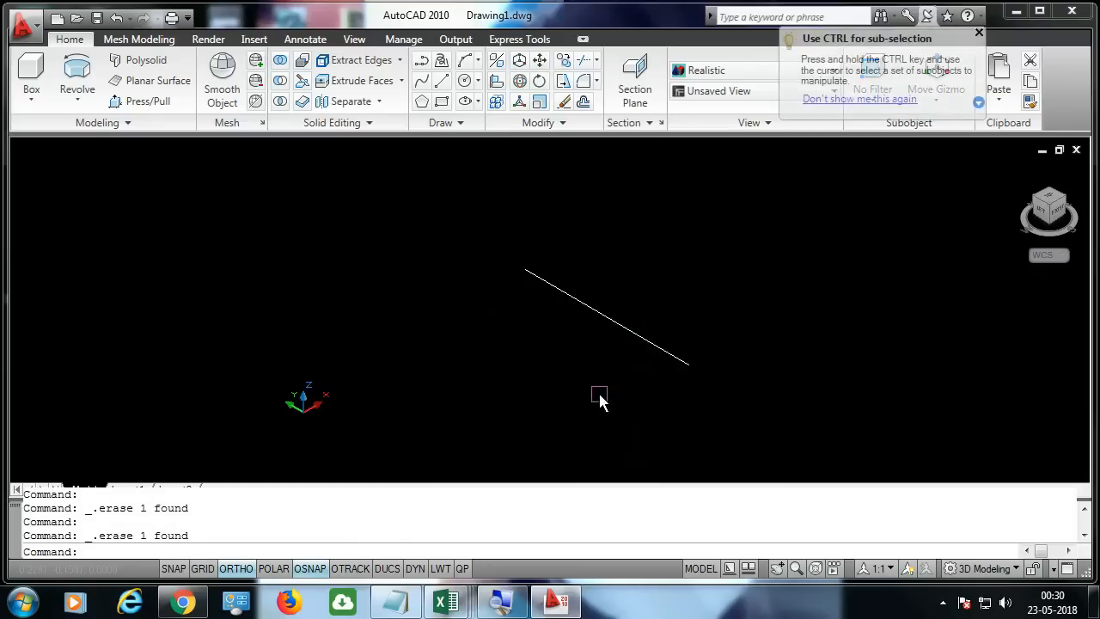
# With Ortho off, draw an irregular looped spline beside the polyline, returning to its start point and accepting the default tangents.
pyautogui.click(415, 85)
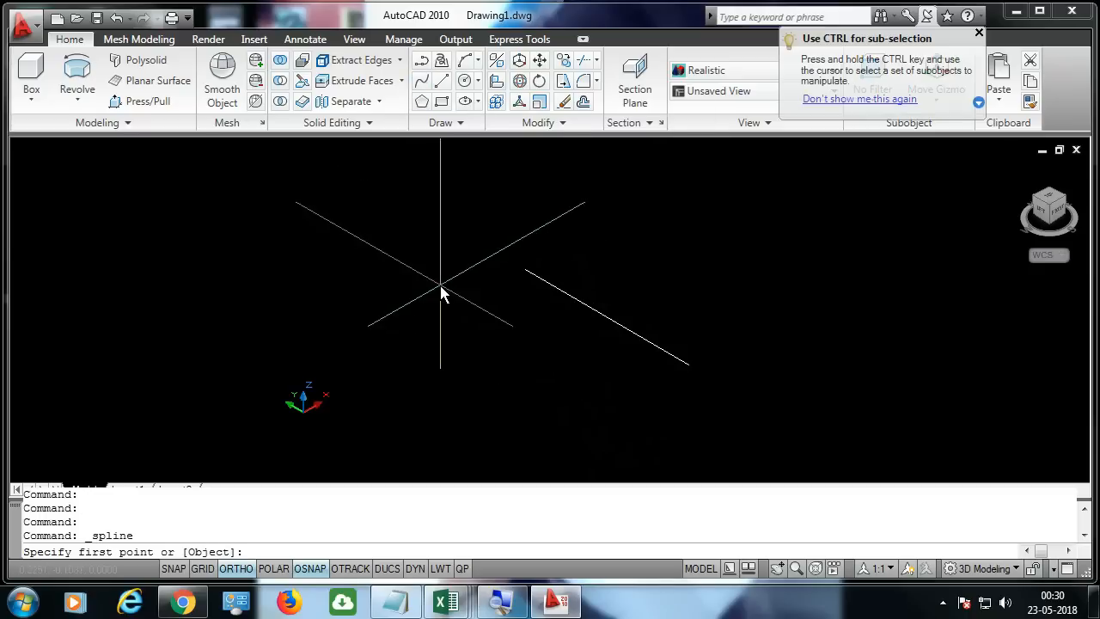
pyautogui.click(441, 286)
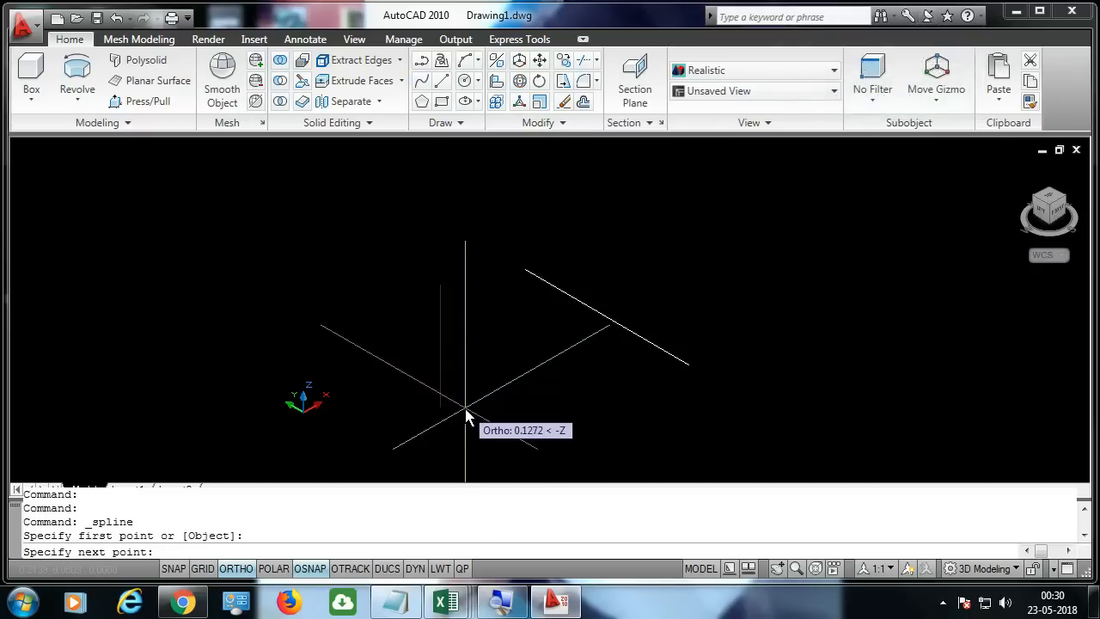
pyautogui.press('F8')
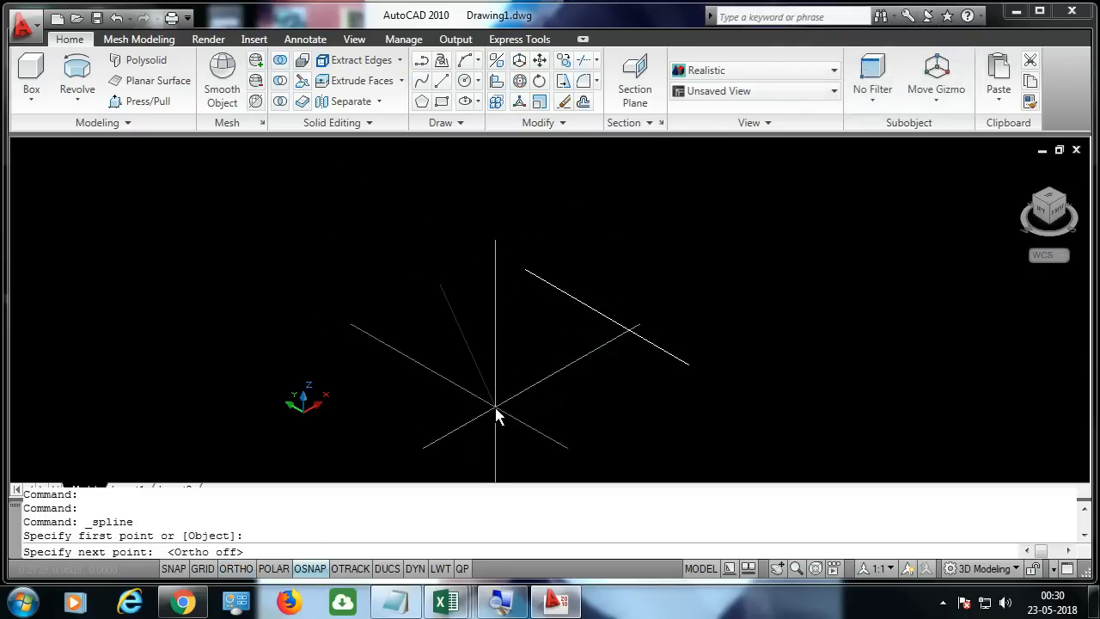
pyautogui.click(495, 413)
pyautogui.click(495, 457)
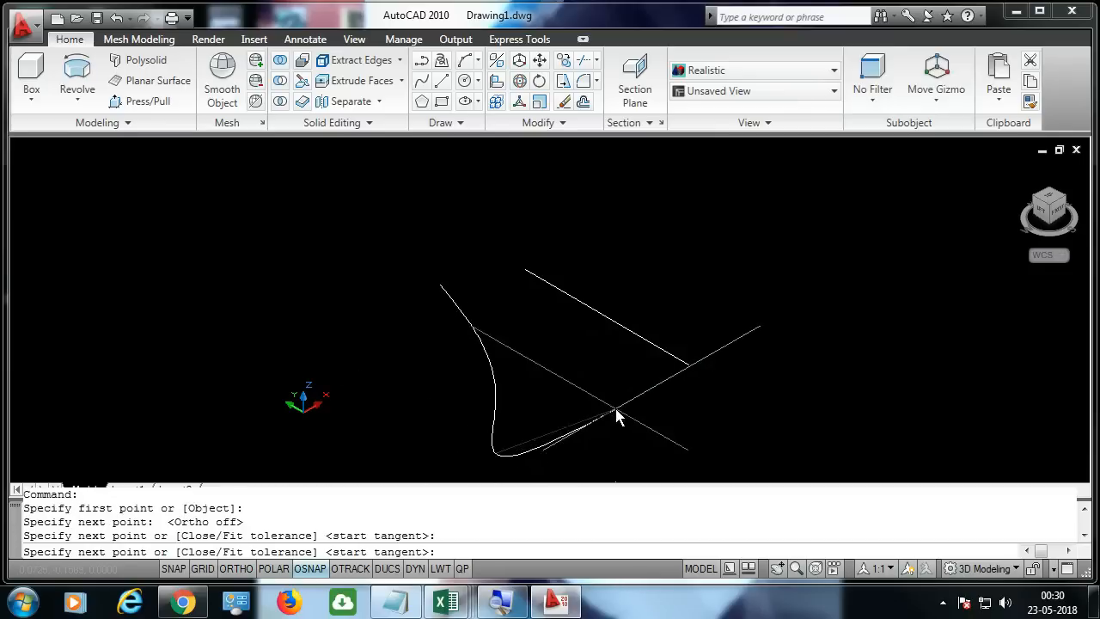
pyautogui.click(630, 394)
pyautogui.click(602, 349)
pyautogui.click(519, 315)
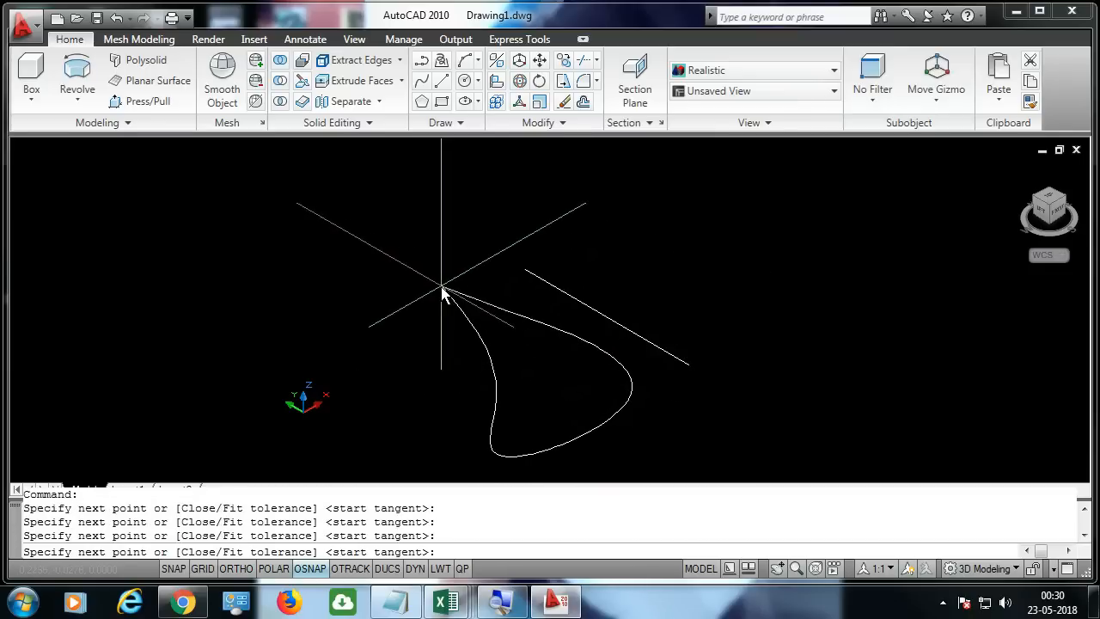
pyautogui.press('Return')
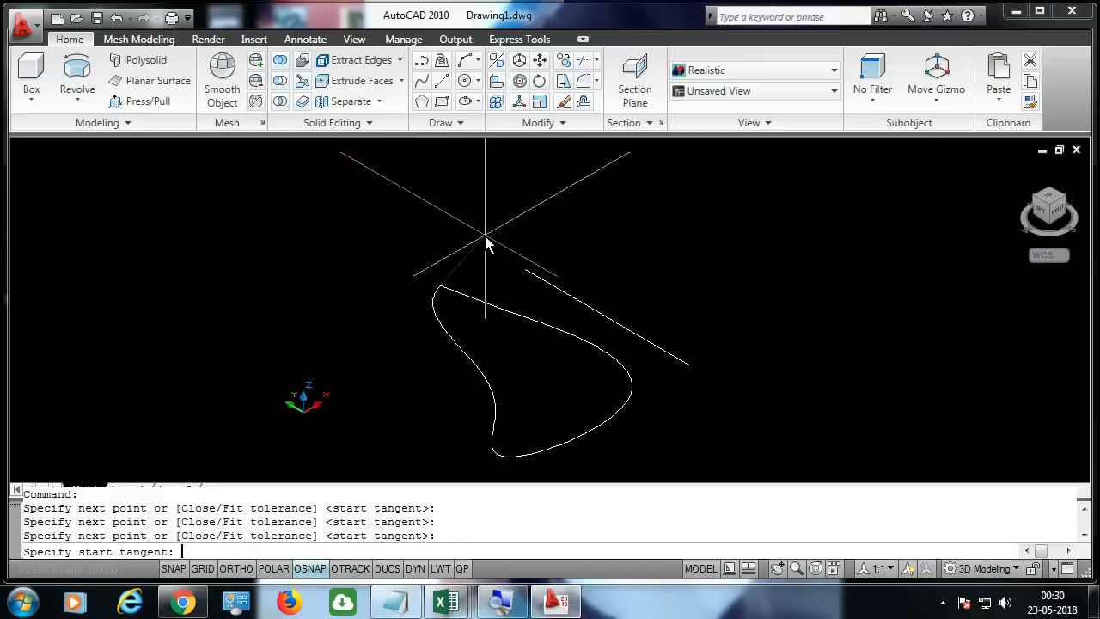
pyautogui.press('Return')
pyautogui.press('Return')
# Stretch the spline's lowest fit point and the fit point along its upper edge inward to reshape the loop.
pyautogui.scroll(3, 478, 298)
pyautogui.scroll(-4, 544, 299)
pyautogui.click(517, 436)
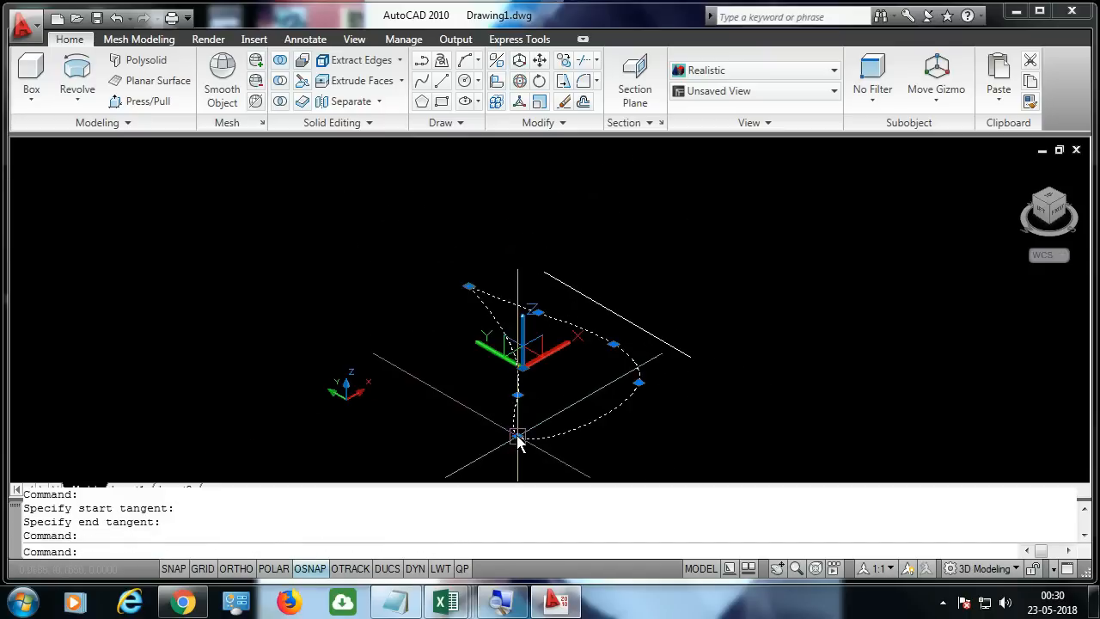
pyautogui.click(517, 437)
pyautogui.click(559, 422)
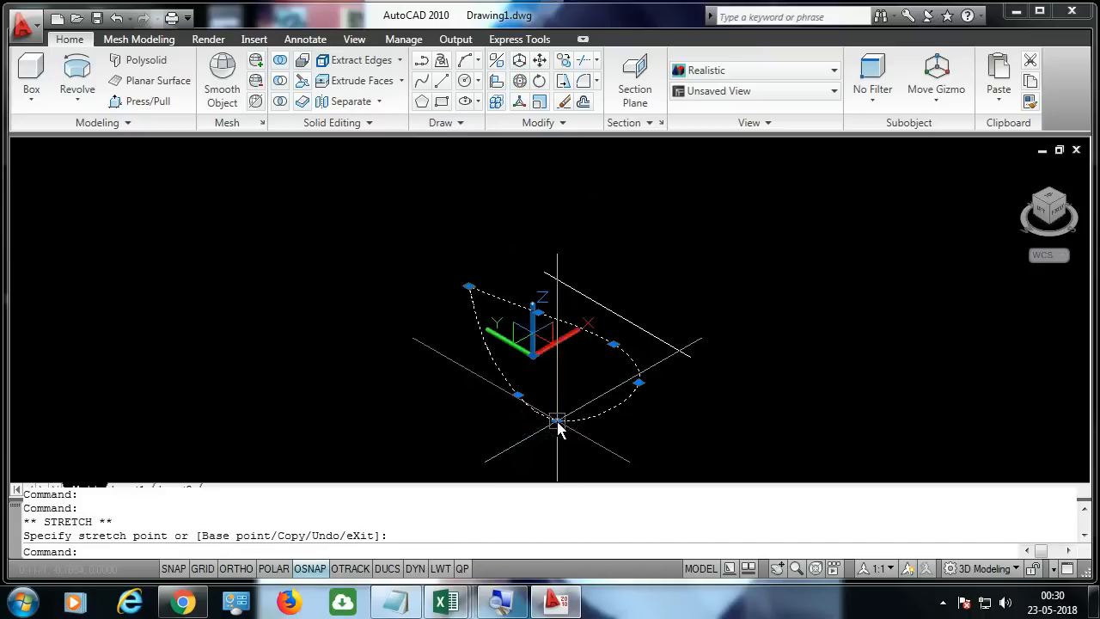
pyautogui.click(538, 313)
pyautogui.click(538, 340)
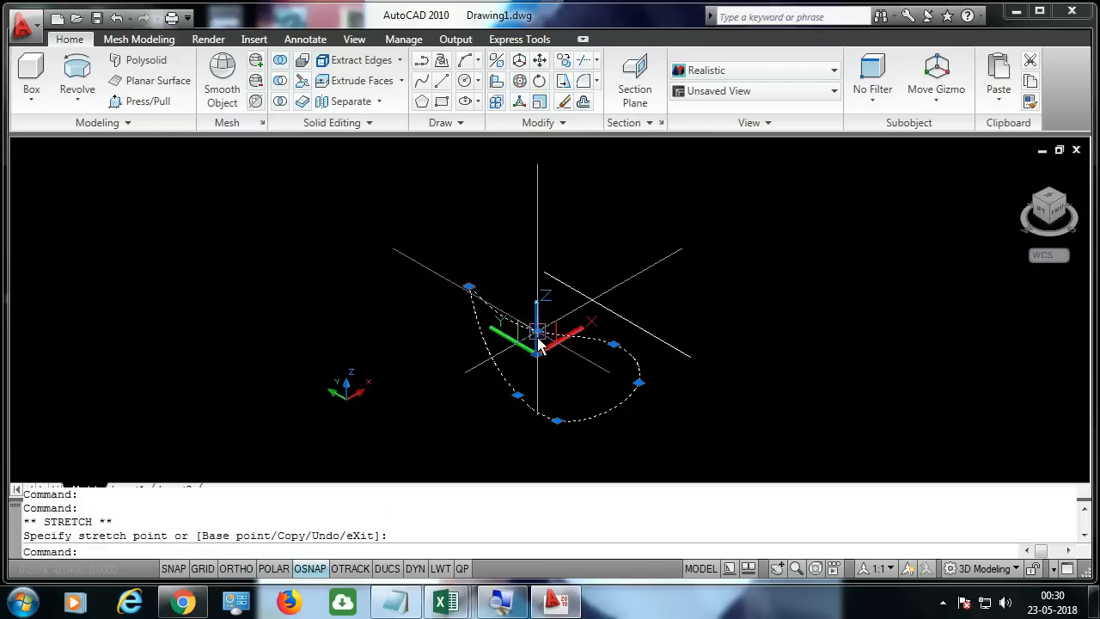
pyautogui.press('Escape')
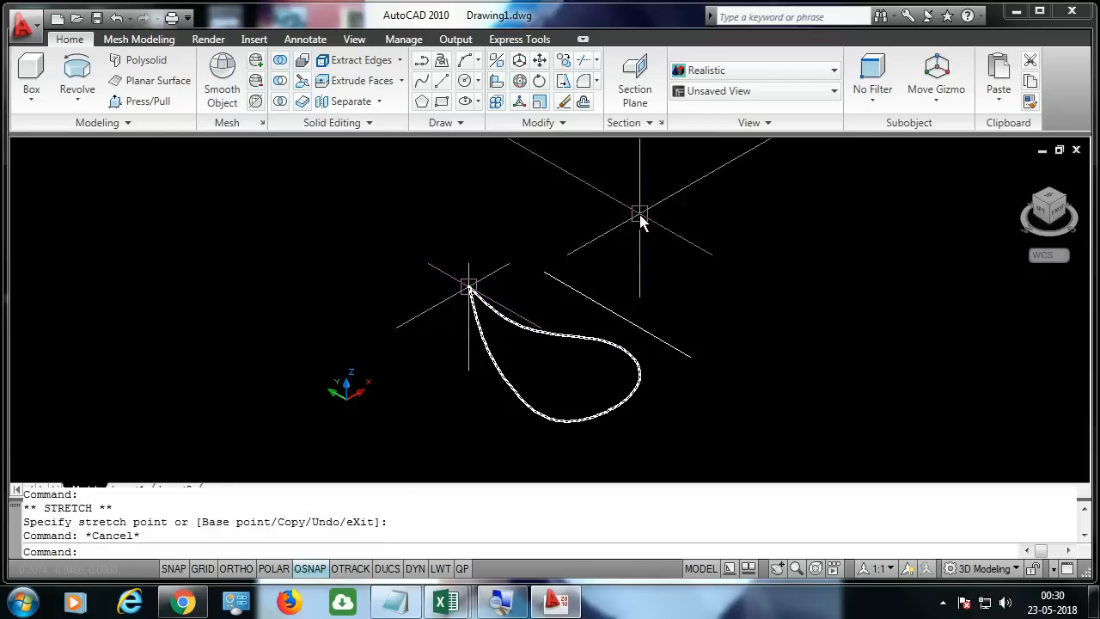
# Revolve the closed spline 360 degrees around the axis through the straight polyline's two endpoints, and orbit to inspect the solid.
pyautogui.click(77, 82)
pyautogui.click(521, 312)
pyautogui.press('Return')
pyautogui.click(547, 275)
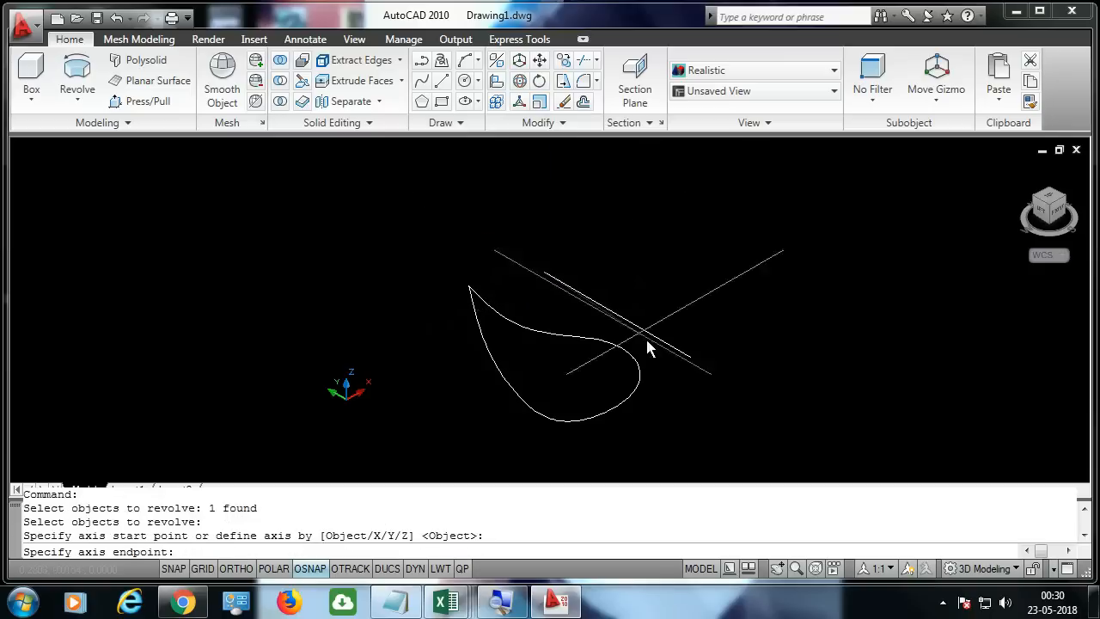
pyautogui.click(691, 358)
pyautogui.write('3')
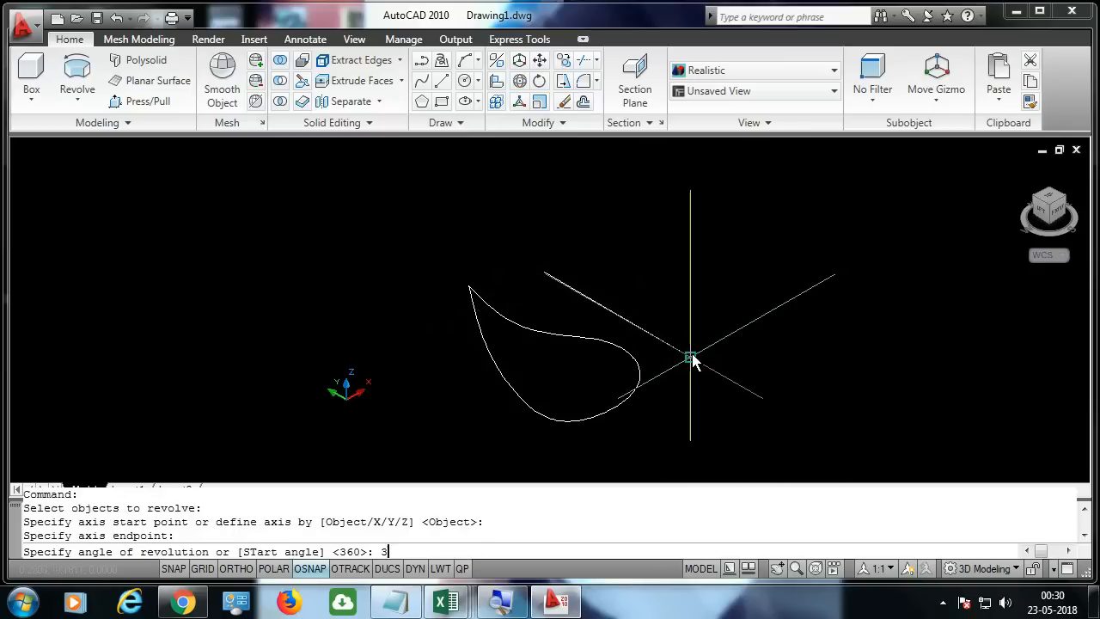
pyautogui.write('60')
pyautogui.press('Return')
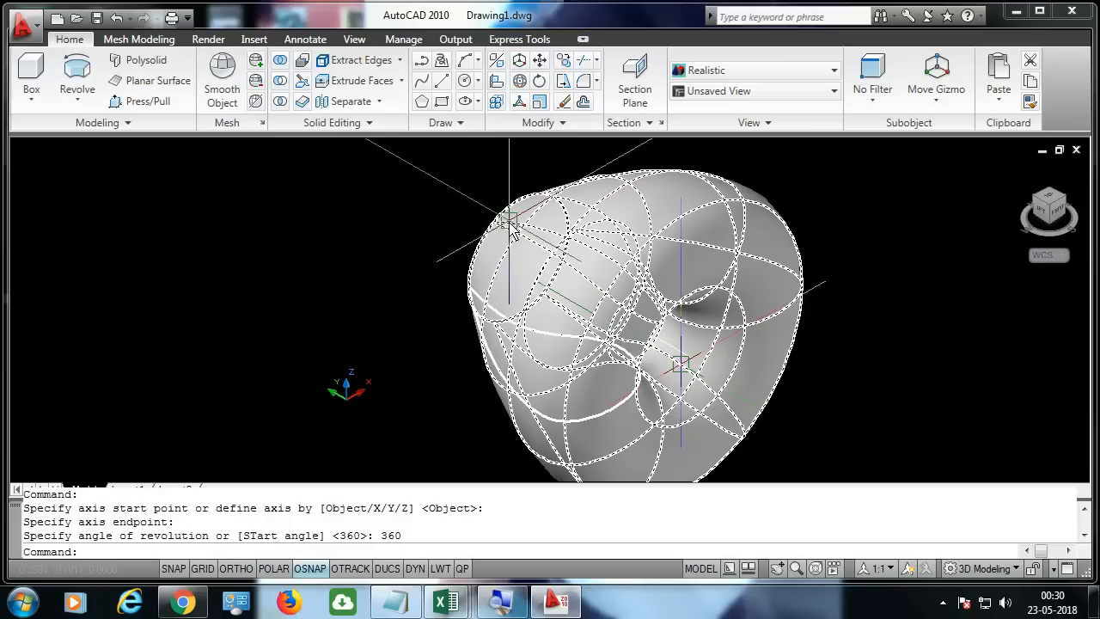
pyautogui.moveTo(1059, 222); pyautogui.dragTo(53, 284)
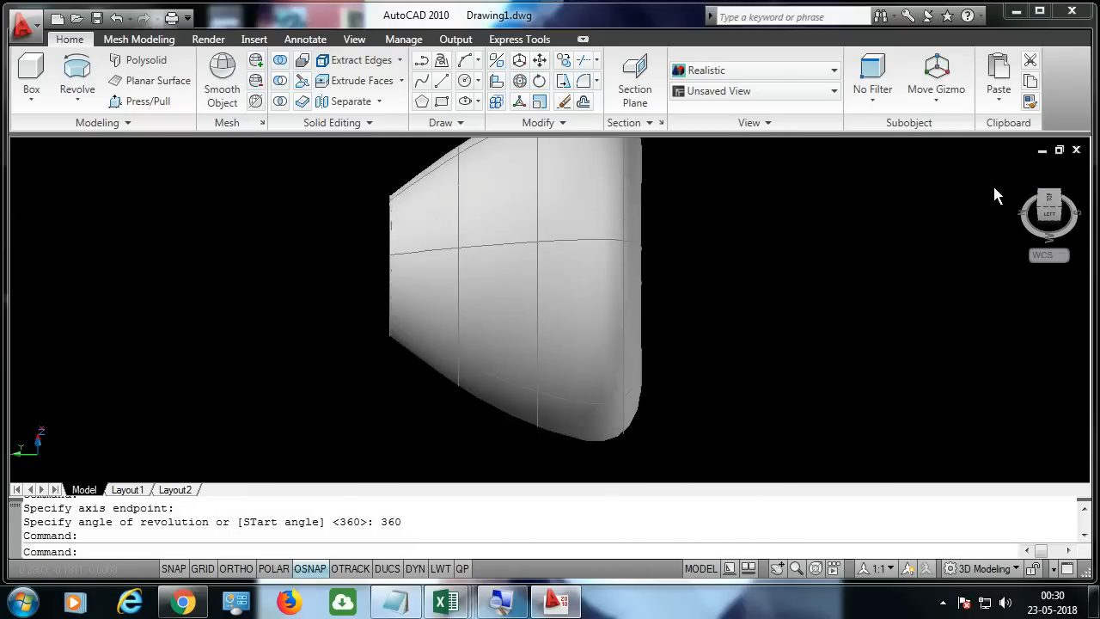
# Undo the orbit and the spline's revolve, and erase the spline and the straight polyline.
pyautogui.hotkey('ctrl', 'z')
pyautogui.hotkey('ctrl', 'z')
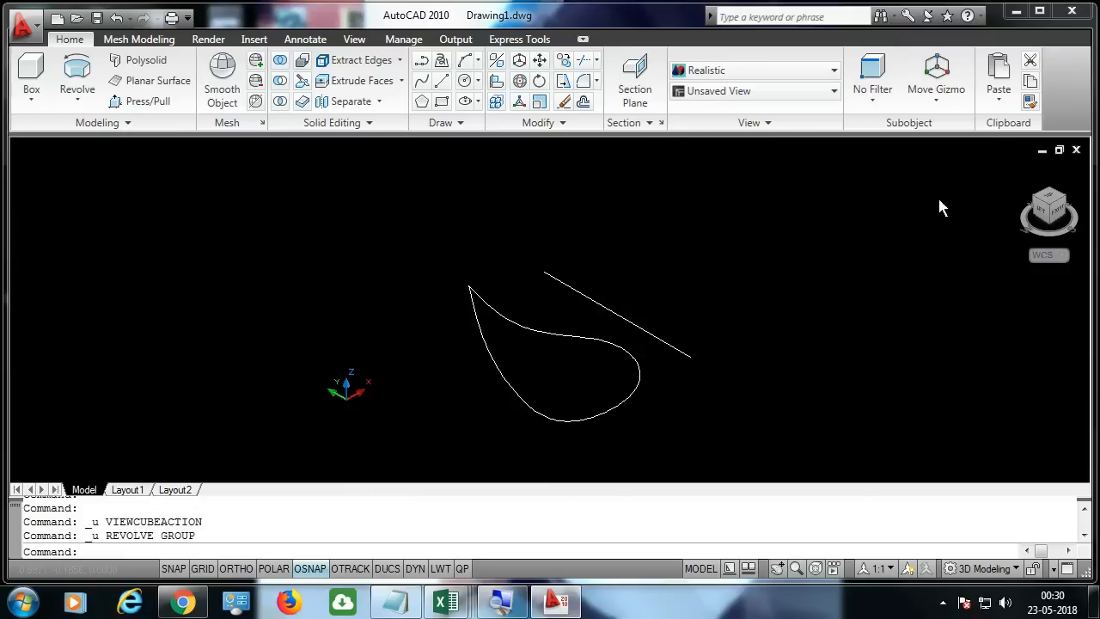
pyautogui.hotkey('ctrl', 'a')
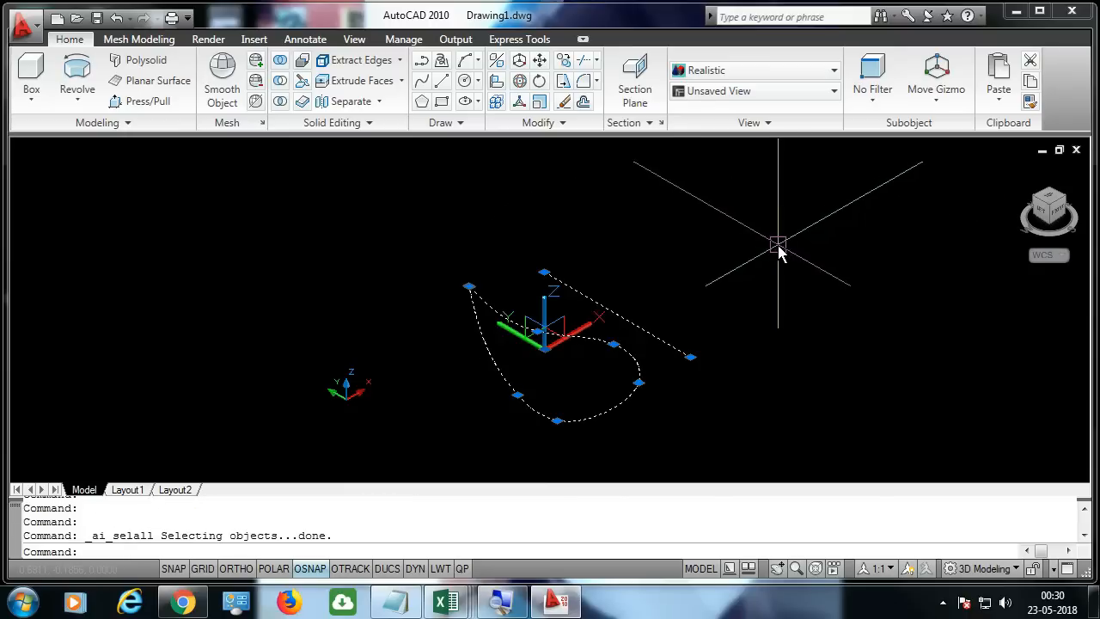
pyautogui.press('Delete')
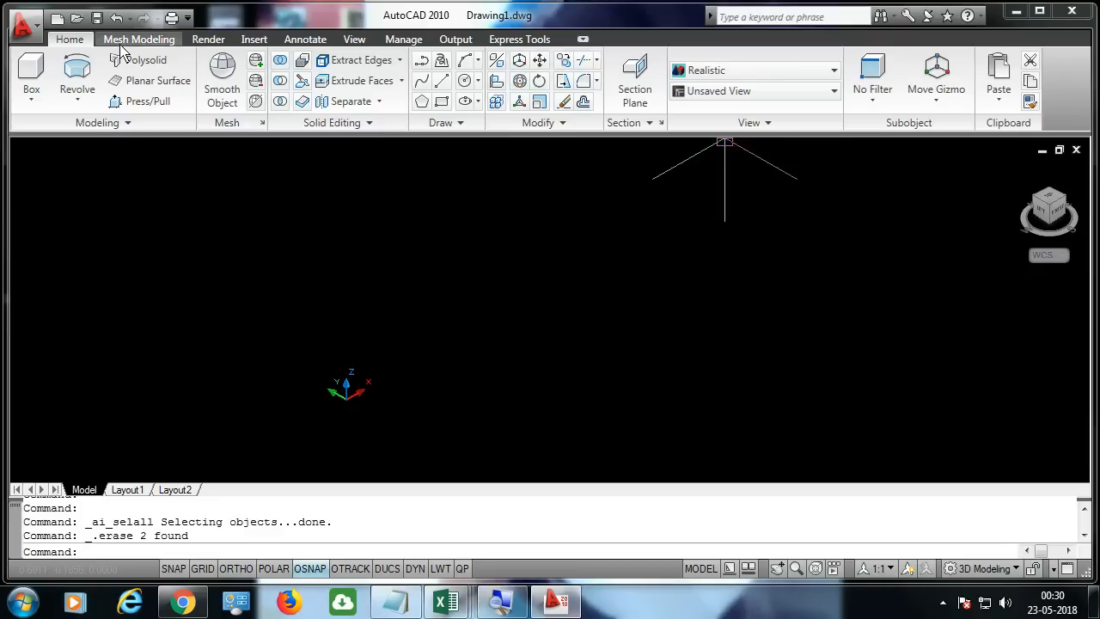
# Draw a small rectangle and, beside it, a circle with a radius of about 0.031.
pyautogui.click(86, 98)
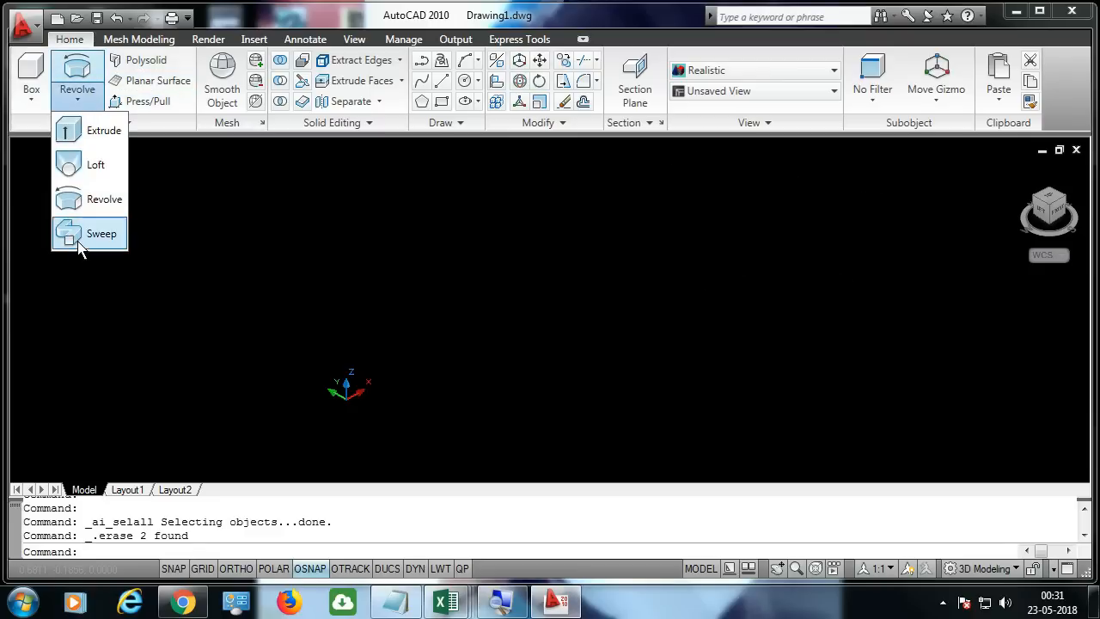
pyautogui.press('Return')
pyautogui.click(516, 252)
pyautogui.click(505, 298)
pyautogui.write('c')
pyautogui.press('Return')
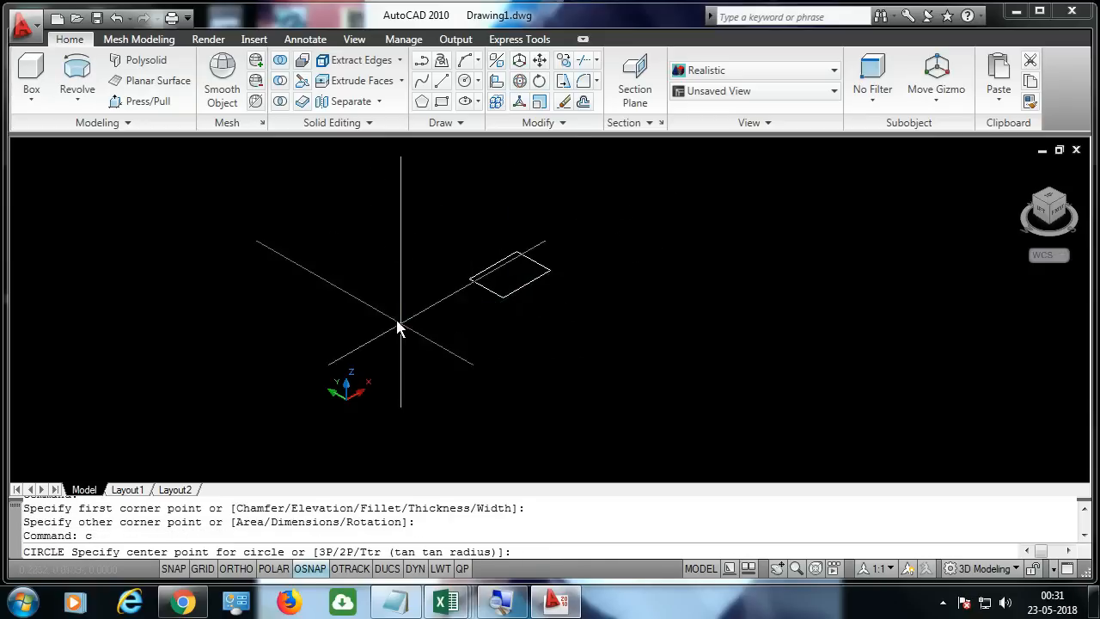
pyautogui.click(378, 296)
pyautogui.click(402, 307)
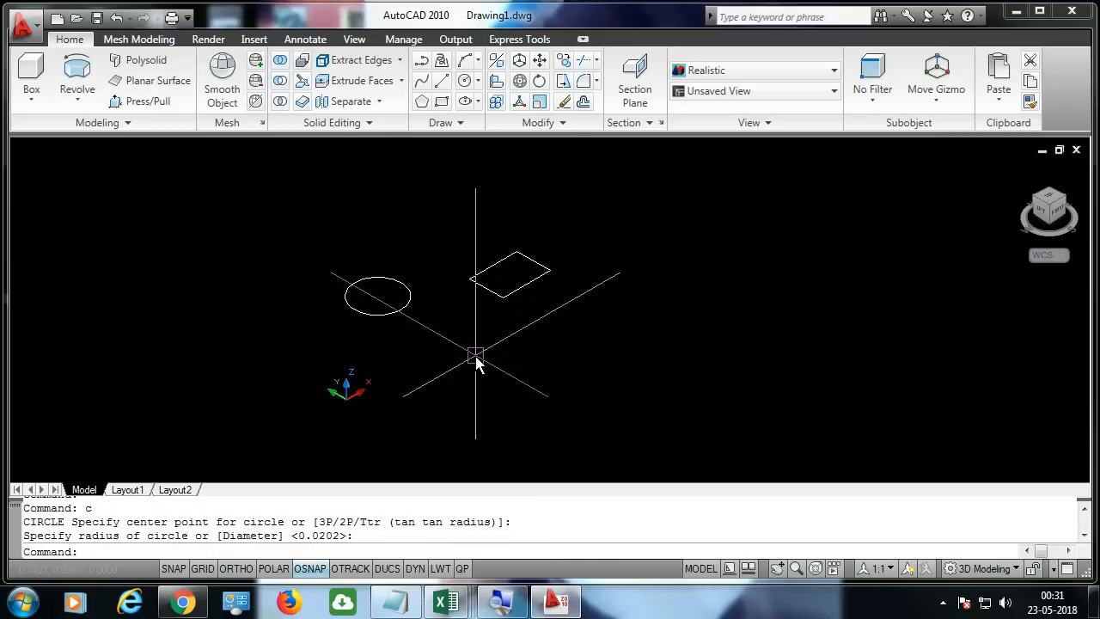
# With Ortho on, draw an open zigzag polyline of nine straight segments running around the far side of the rectangle.
pyautogui.write('pl')
pyautogui.press('Return')
pyautogui.click(478, 419)
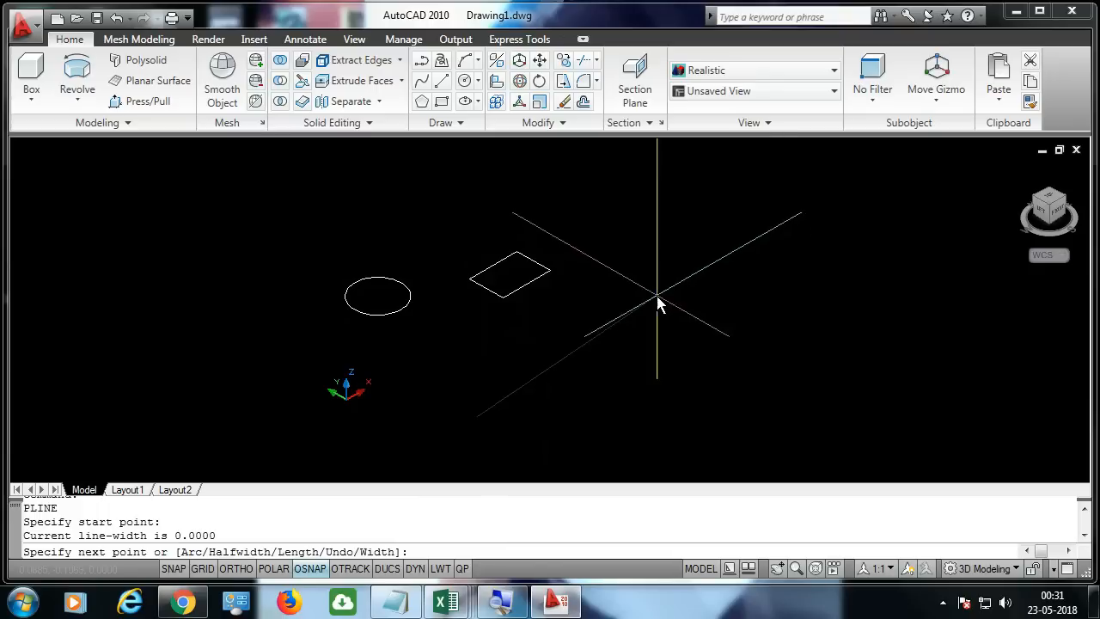
pyautogui.press('F8')
pyautogui.click(653, 320)
pyautogui.click(772, 389)
pyautogui.click(887, 323)
pyautogui.click(804, 275)
pyautogui.click(881, 229)
pyautogui.click(741, 150)
pyautogui.click(616, 218)
pyautogui.click(540, 177)
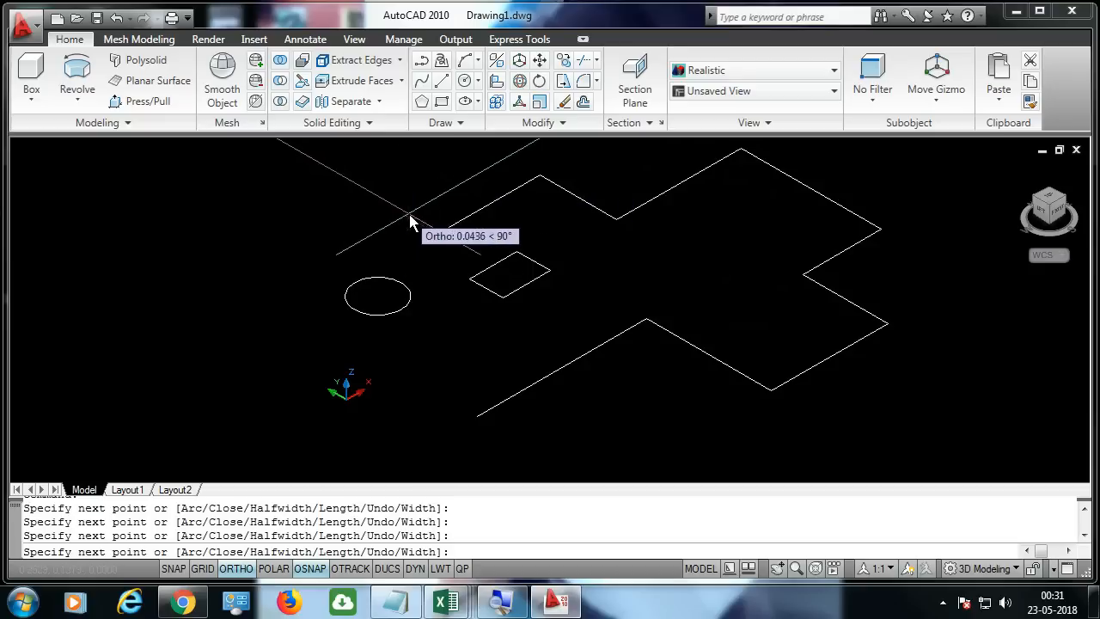
pyautogui.click(430, 229)
pyautogui.press('Return')
# Sweep the circle along the zigzag polyline to form a solid pipe.
pyautogui.click(79, 100)
pyautogui.click(83, 244)
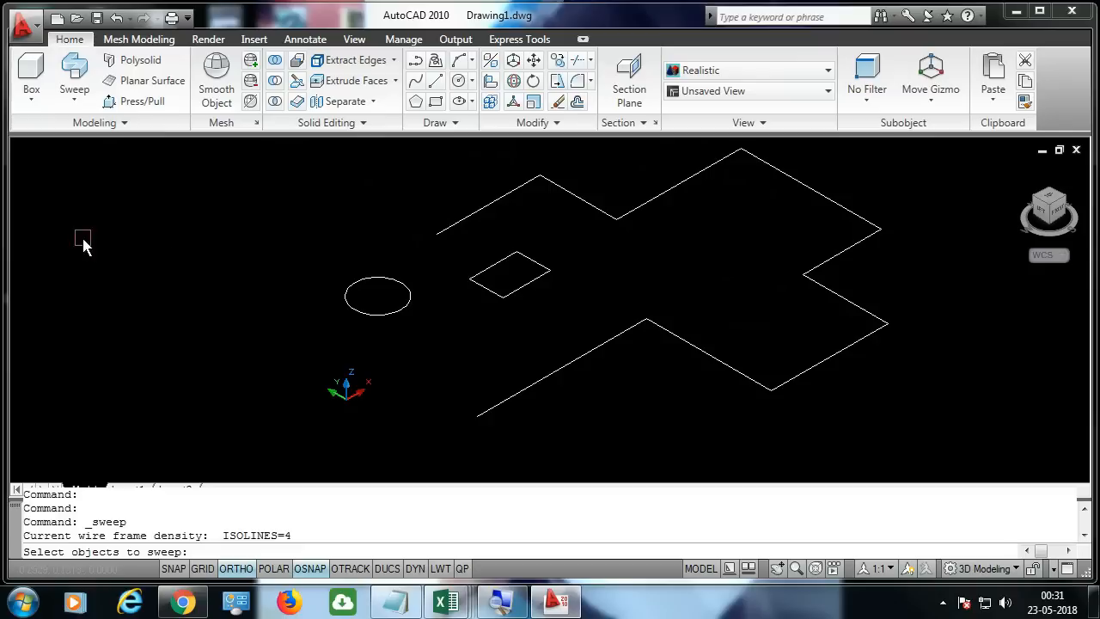
pyautogui.click(380, 318)
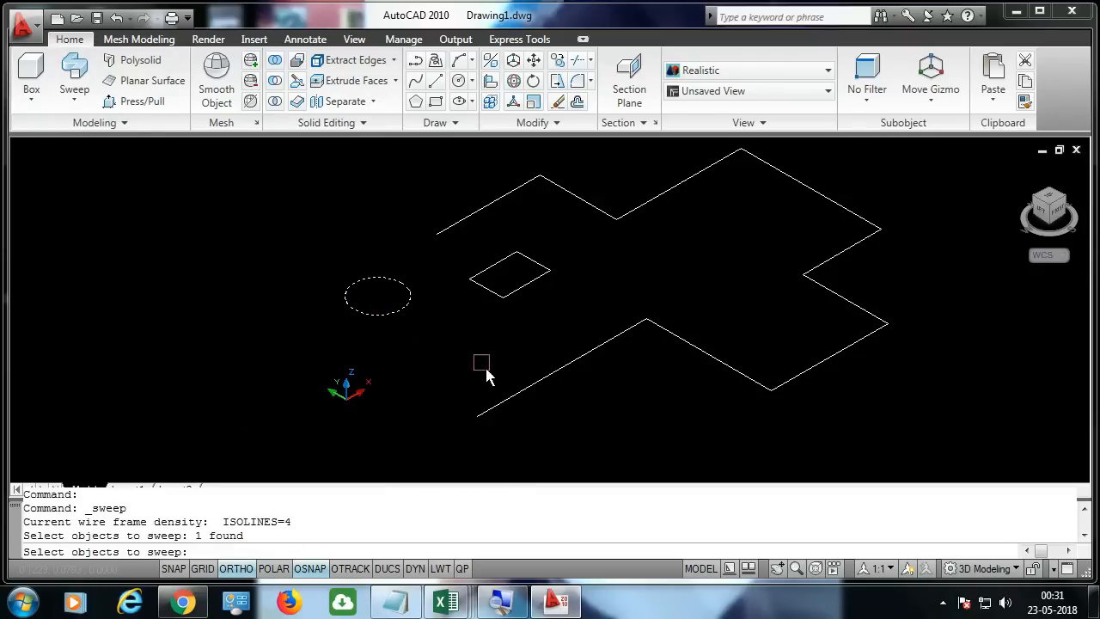
pyautogui.press('Return')
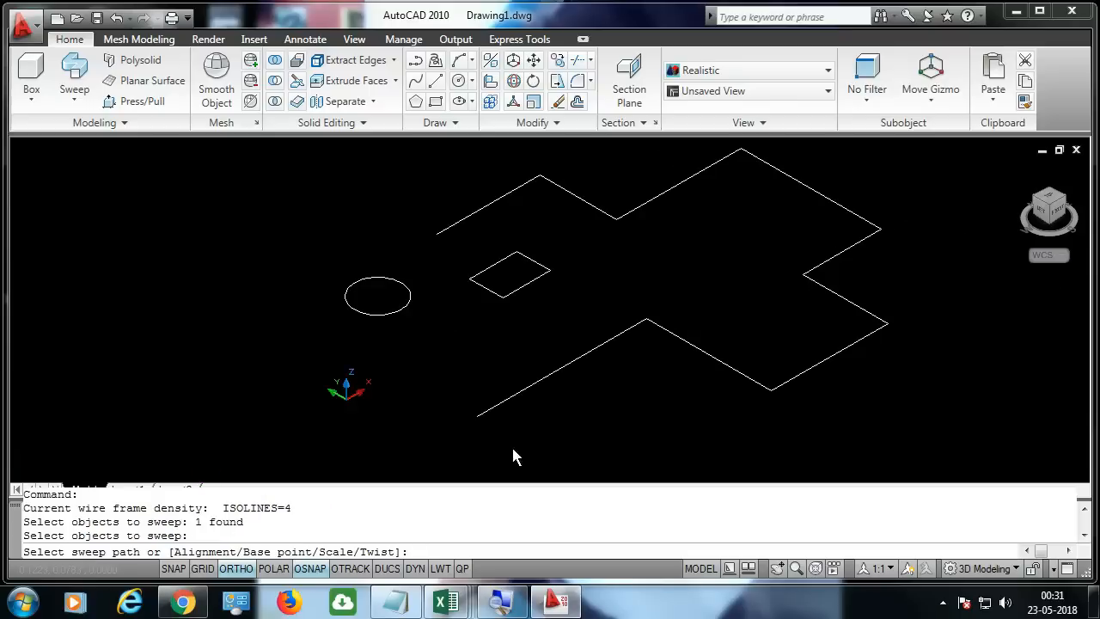
pyautogui.click(555, 374)
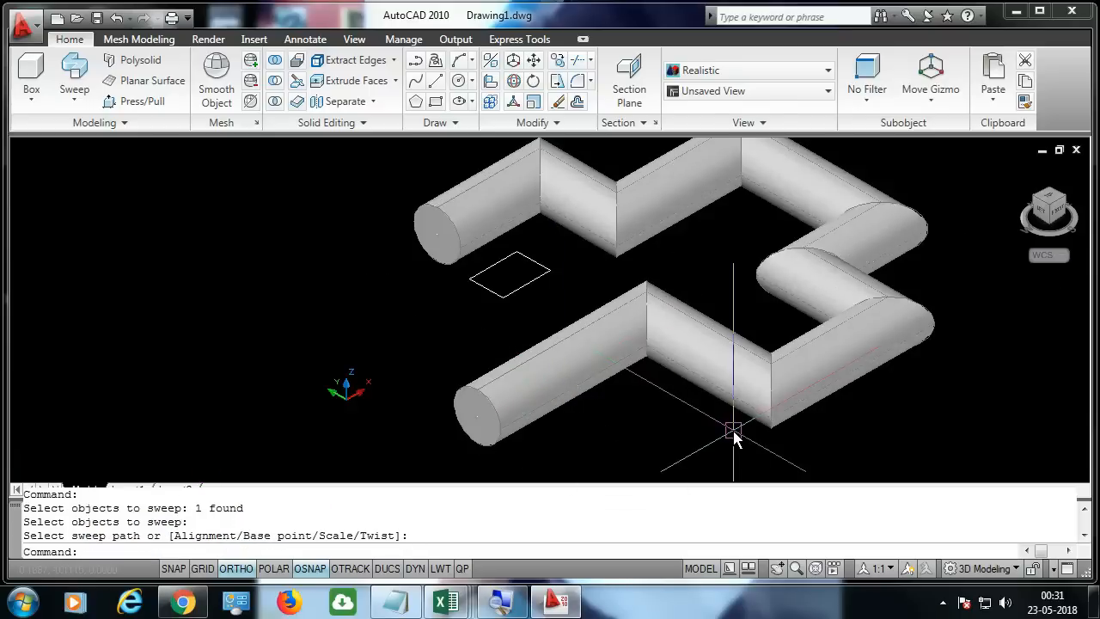
# Try to shell the swept pipe from its end face near the rectangle with an offset distance of 0.5.
pyautogui.moveTo(604, 385)
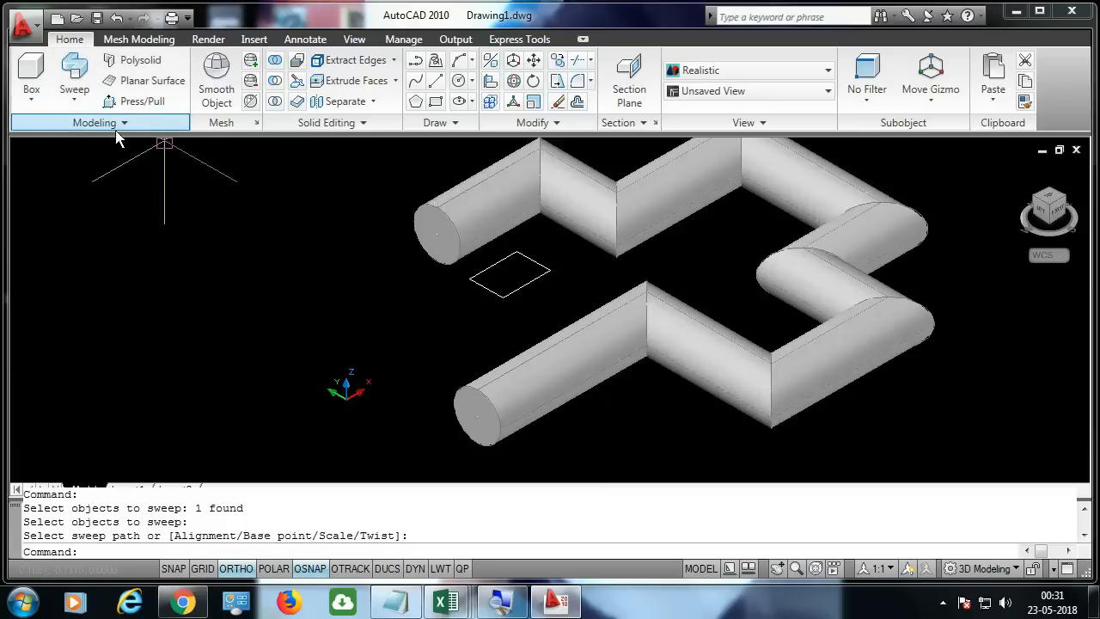
pyautogui.click(373, 101)
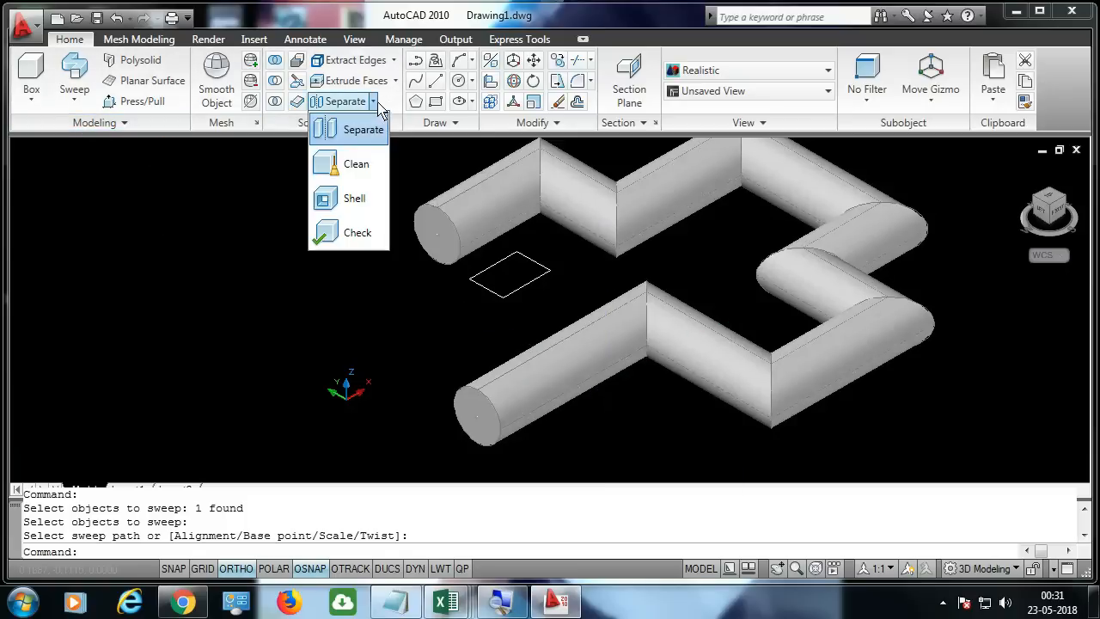
pyautogui.click(352, 199)
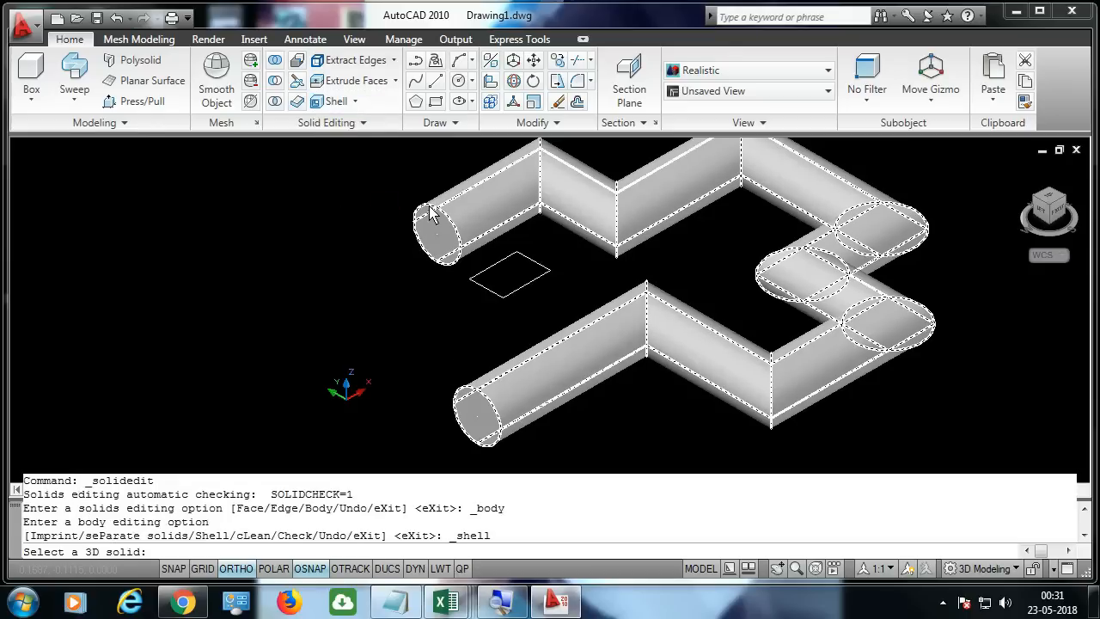
pyautogui.click(440, 225)
pyautogui.rightClick(443, 226)
pyautogui.click(453, 234)
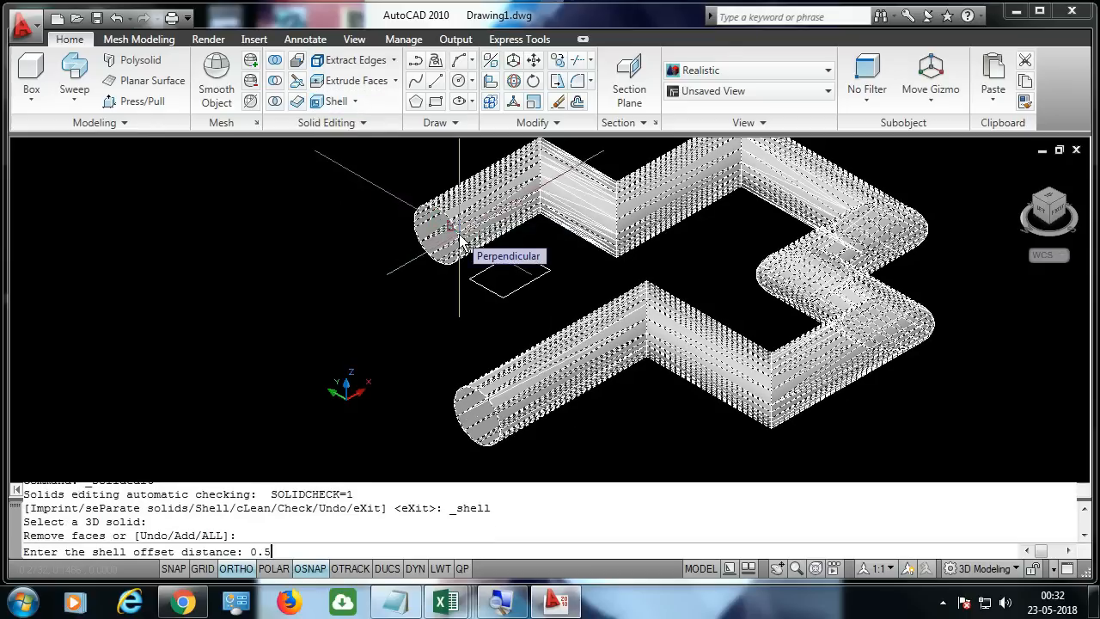
pyautogui.press('Return')
pyautogui.press('Return')
pyautogui.press('Return')
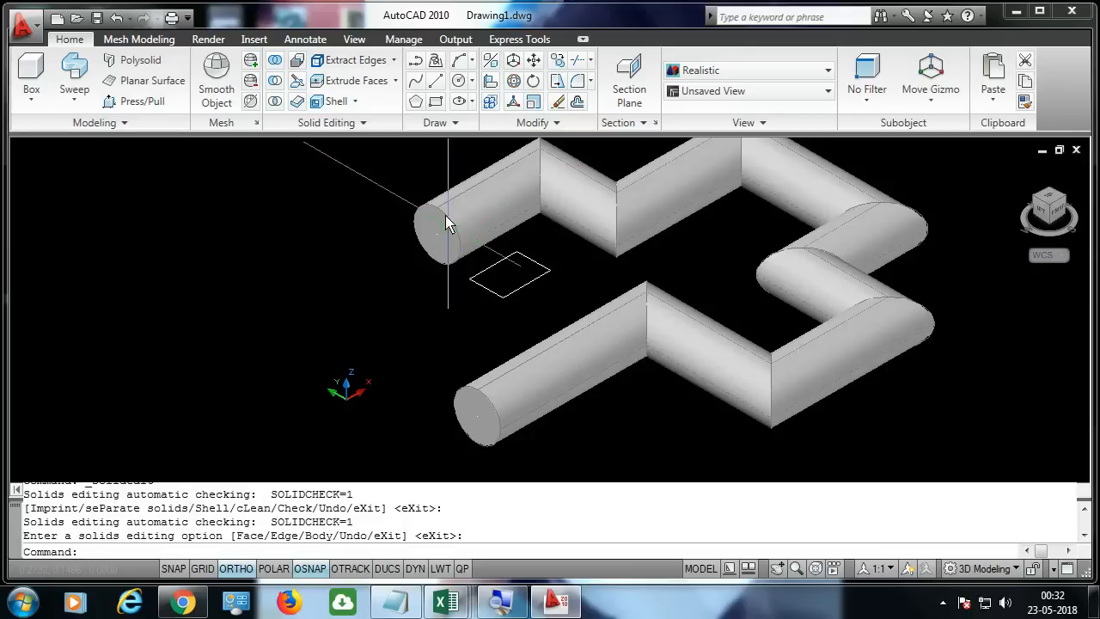
# Select the swept pipe and examine its end face near the rectangle up close.
pyautogui.click(464, 232)
pyautogui.scroll(3, 460, 228)
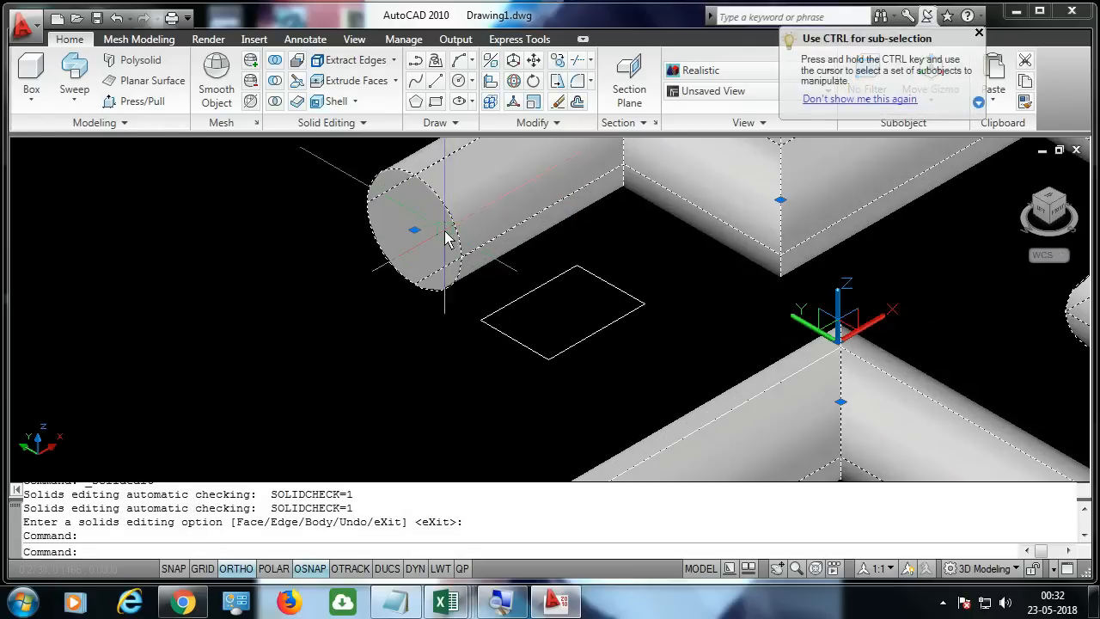
pyautogui.scroll(3, 440, 196)
pyautogui.scroll(2, 440, 208)
pyautogui.scroll(-6, 441, 211)
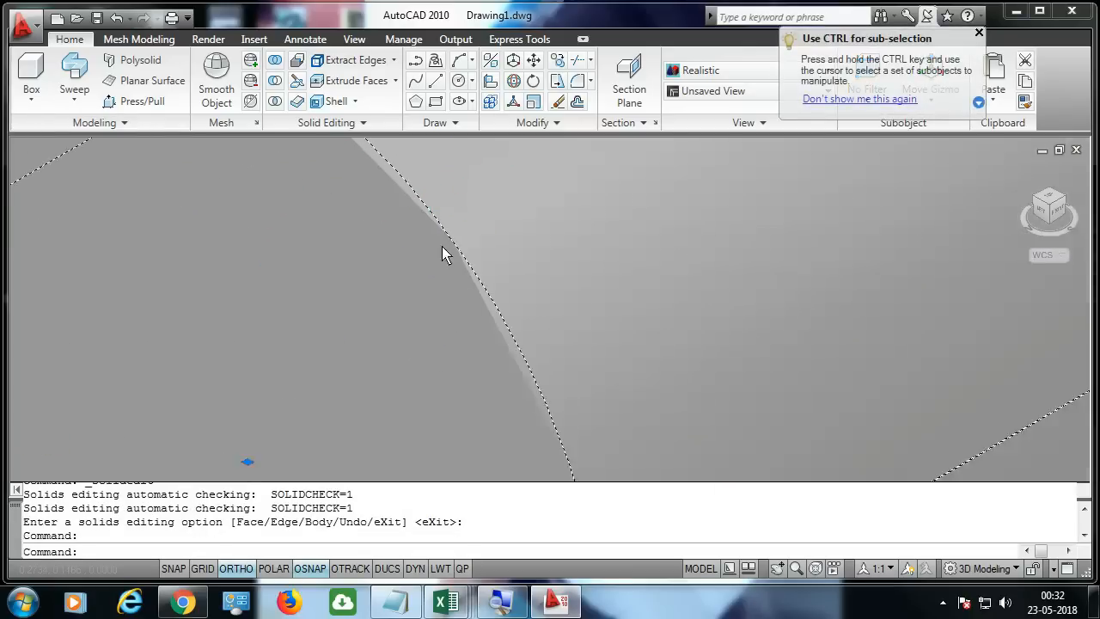
pyautogui.press('Escape')
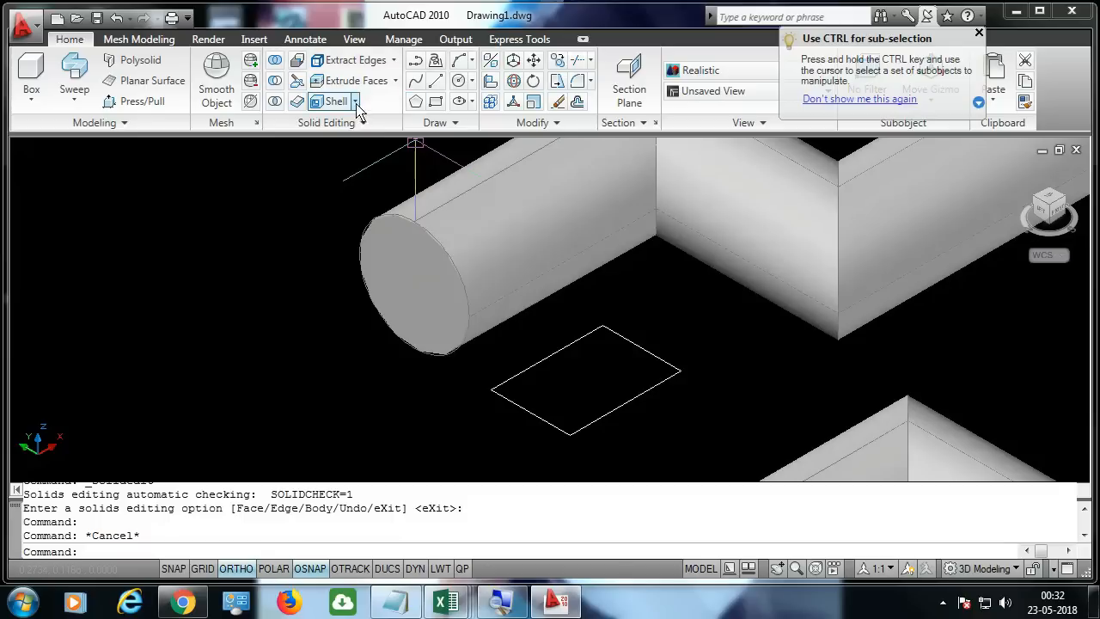
# Try to shell the swept pipe from the same end face with an offset distance of 0.1.
pyautogui.click(357, 106)
pyautogui.click(429, 289)
pyautogui.rightClick(430, 290)
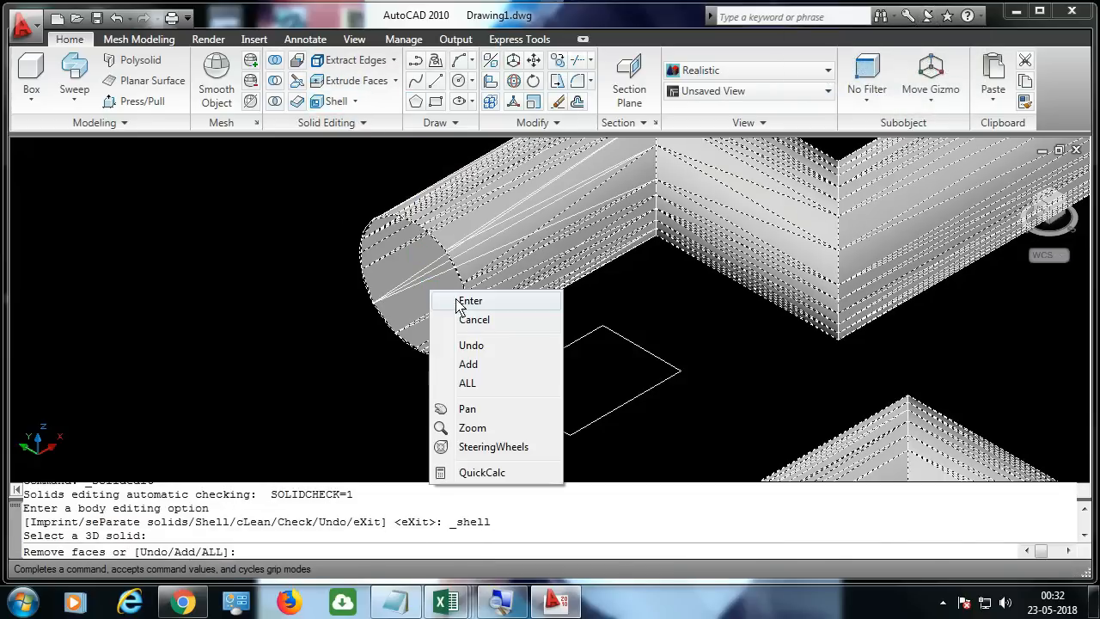
pyautogui.click(470, 301)
pyautogui.write('.1')
pyautogui.press('Return')
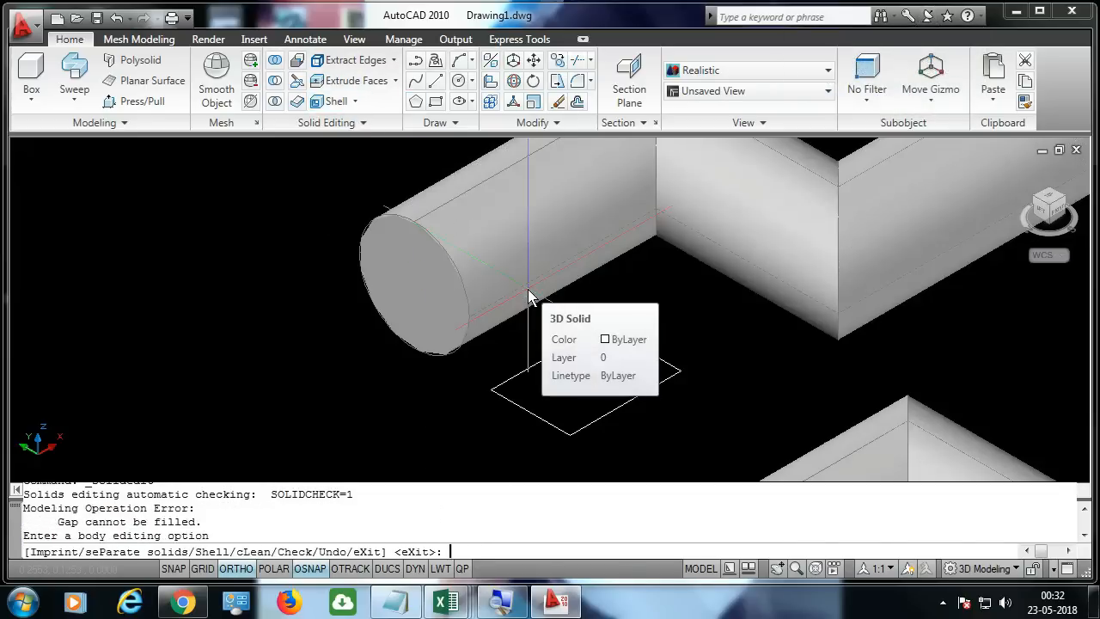
pyautogui.press('Return')
pyautogui.press('Return')
pyautogui.scroll(-2, 481, 281)
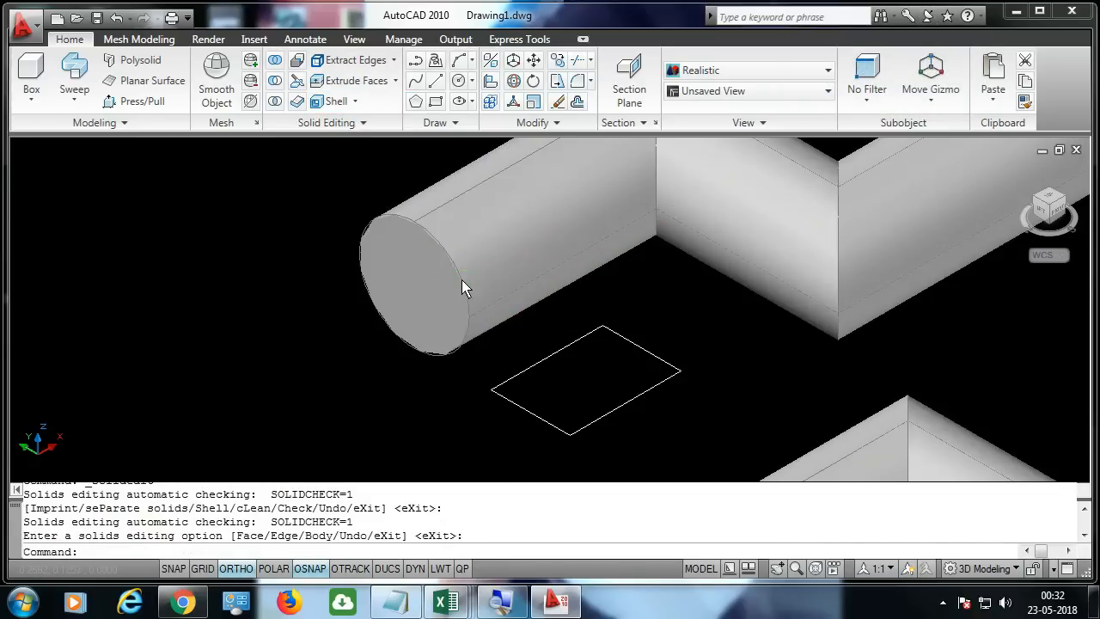
# Deselect the pipe and draw a new circle in the empty space beside the pipe's end near the rectangle.
pyautogui.click(458, 288)
pyautogui.scroll(-1, 456, 288)
pyautogui.scroll(-3, 456, 288)
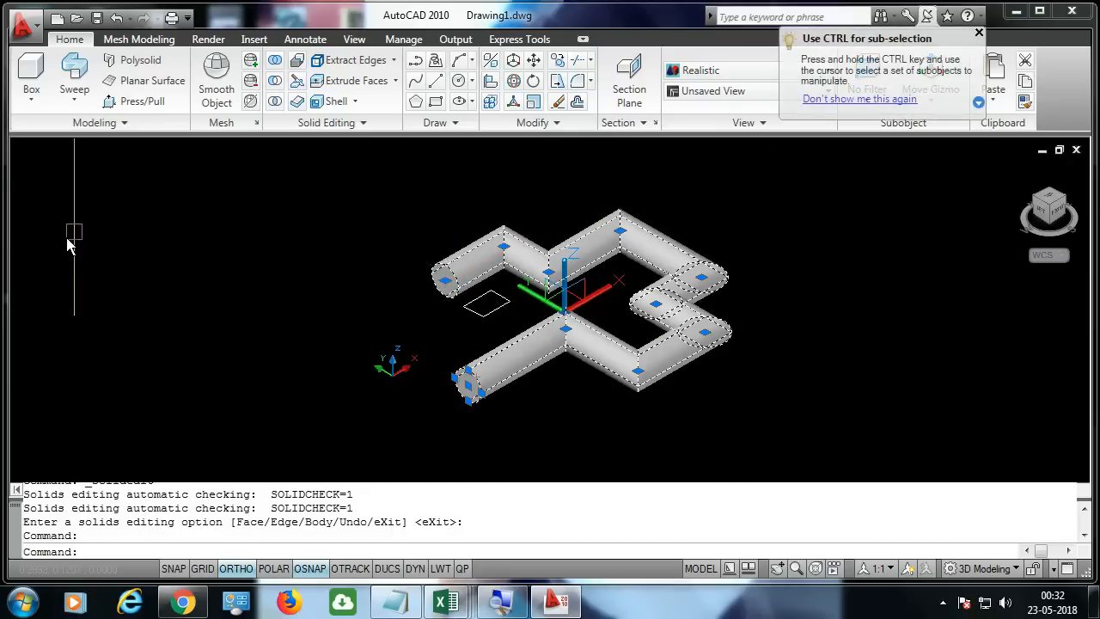
pyautogui.press('Escape')
pyautogui.press('Return')
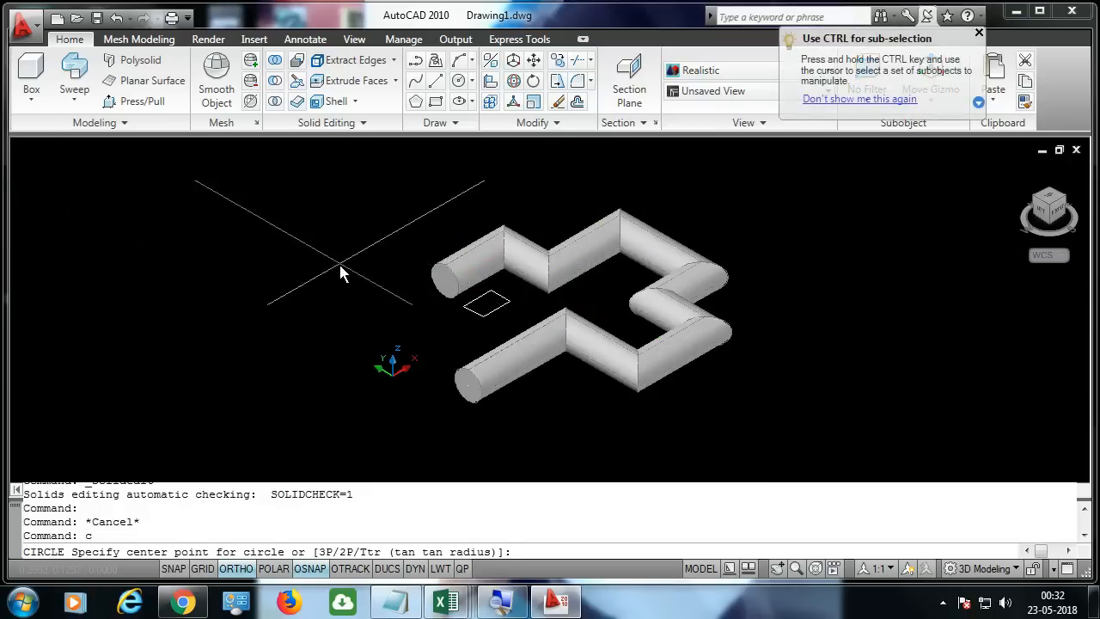
pyautogui.click(350, 299)
pyautogui.click(380, 308)
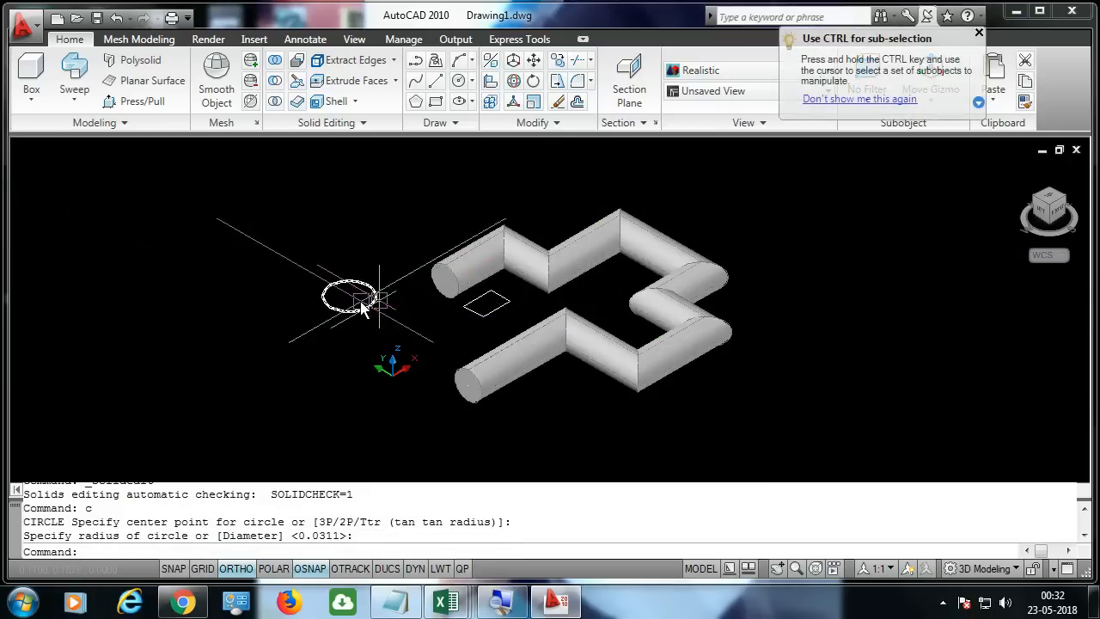
pyautogui.scroll(3, 344, 297)
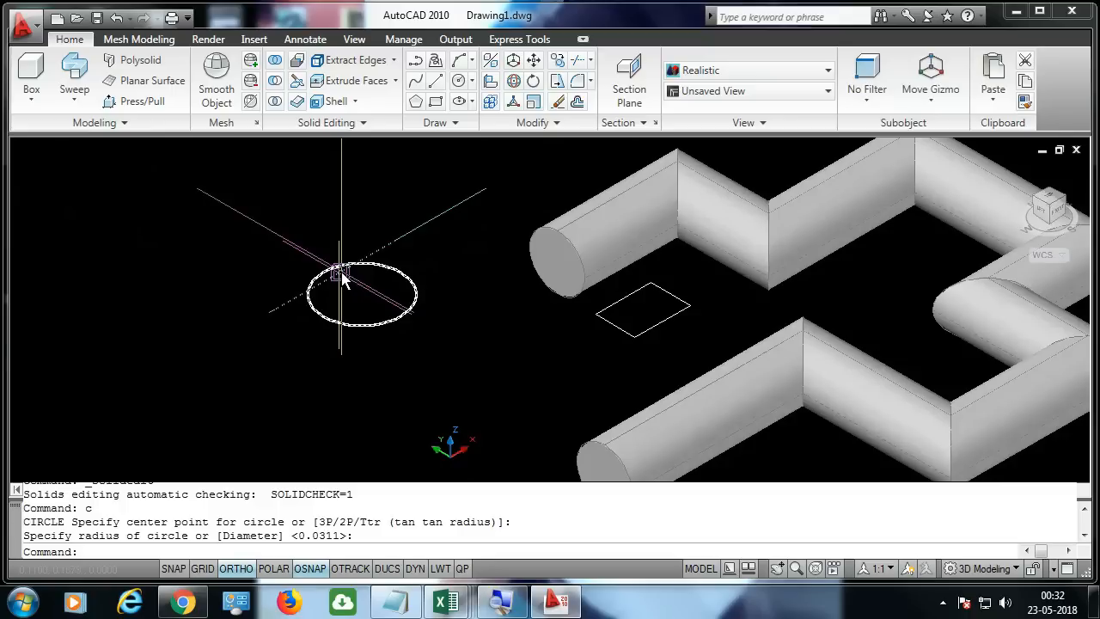
pyautogui.write('d')
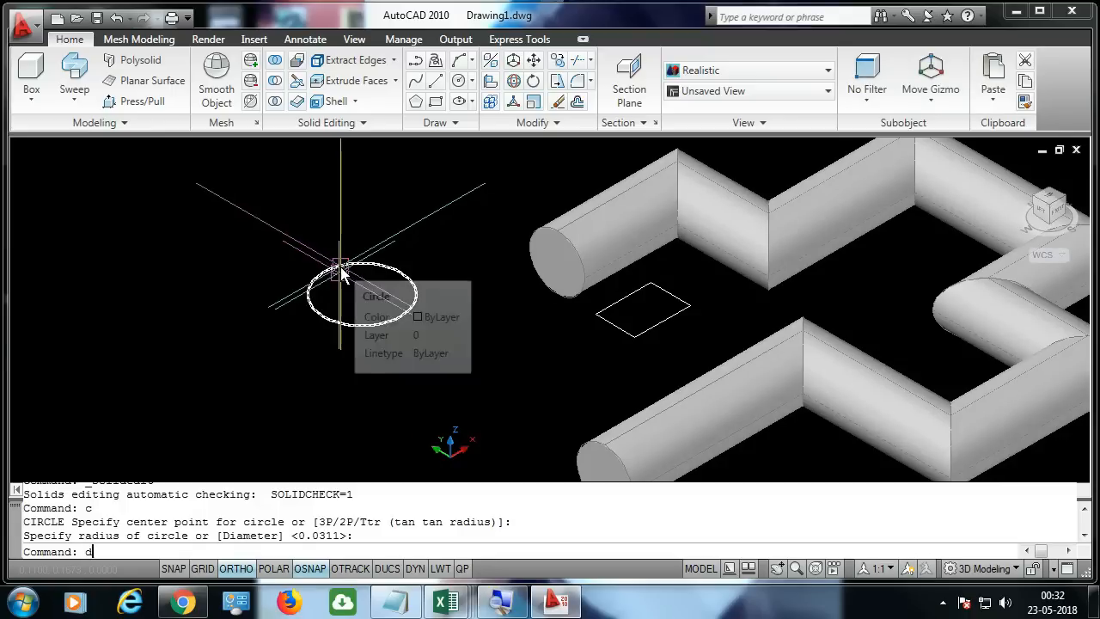
pyautogui.write('ar')
pyautogui.press('Return')
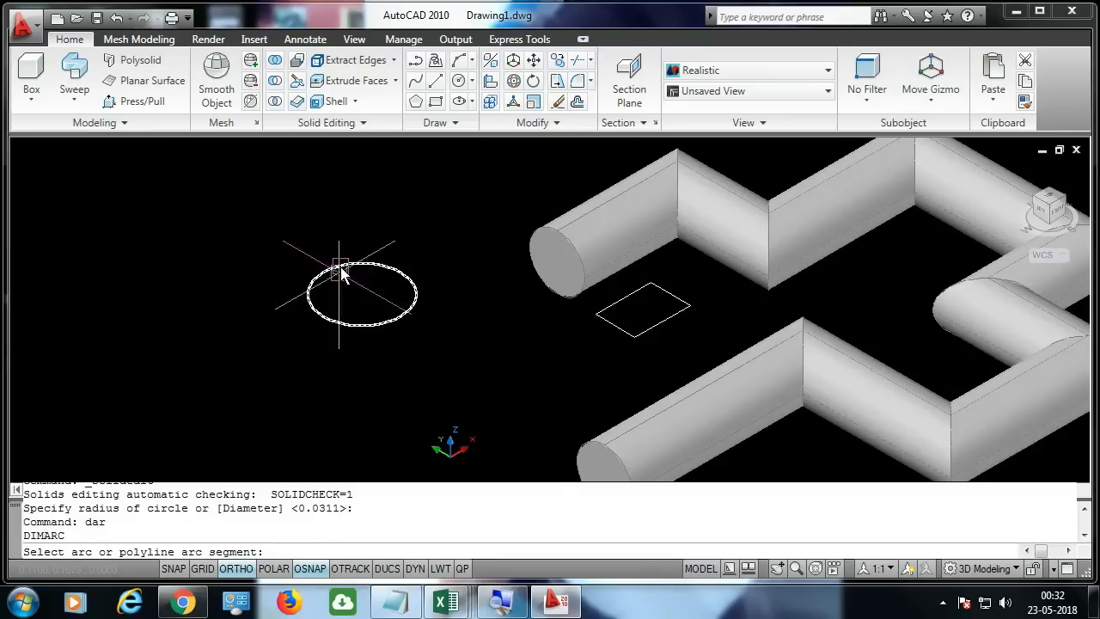
pyautogui.press('Escape')
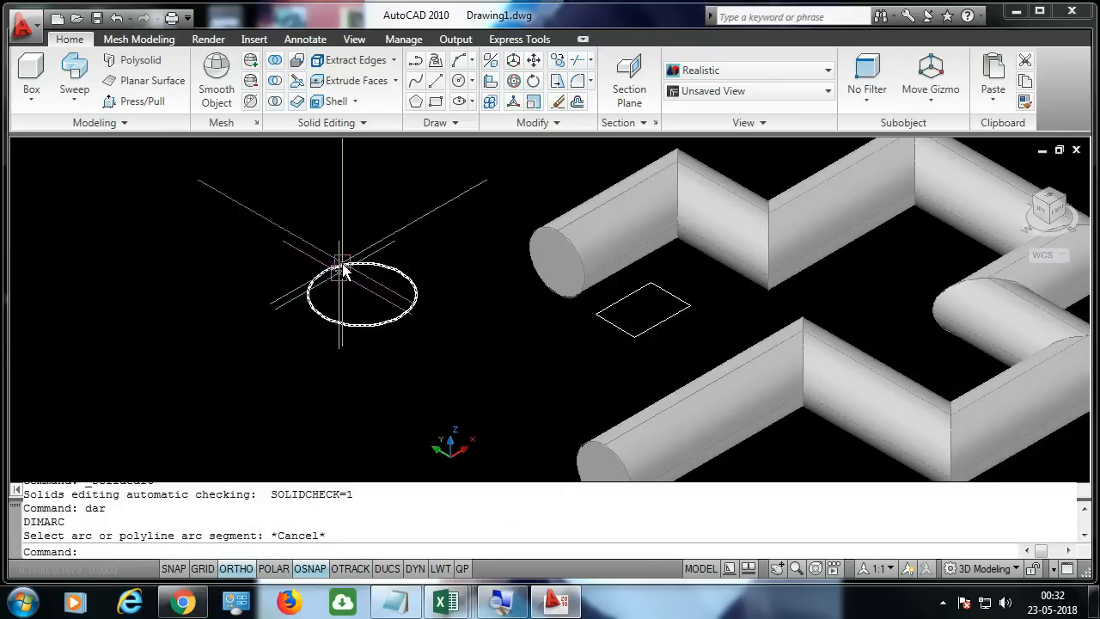
# Add a radius dimension to the new circle and place its text in the empty space beyond the circle.
pyautogui.write('dra')
pyautogui.press('Return')
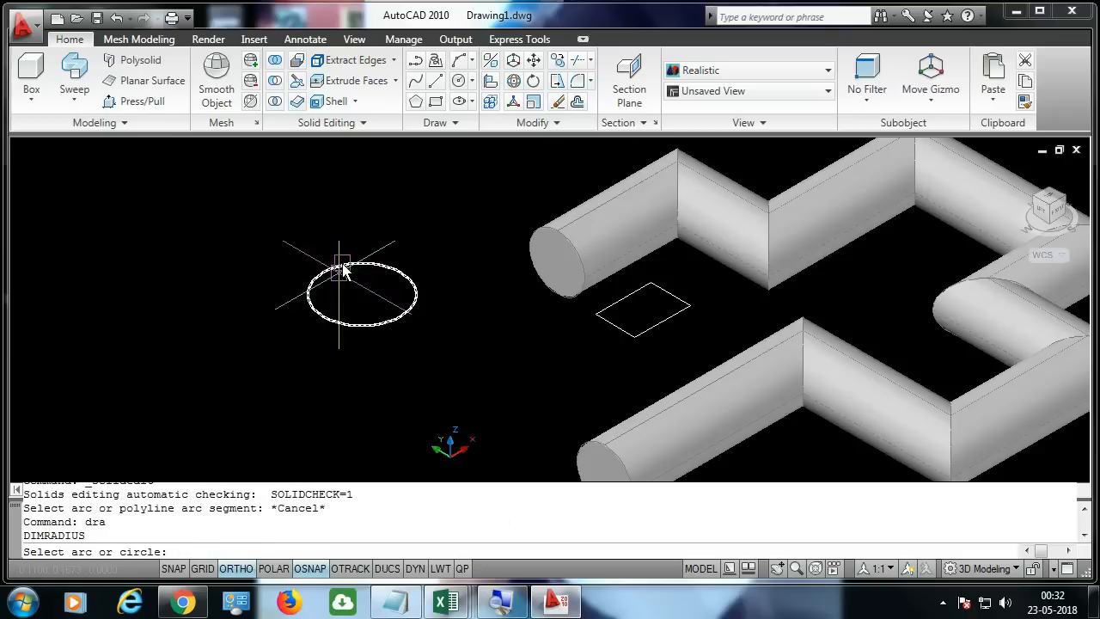
pyautogui.click(338, 272)
pyautogui.scroll(-5, 279, 295)
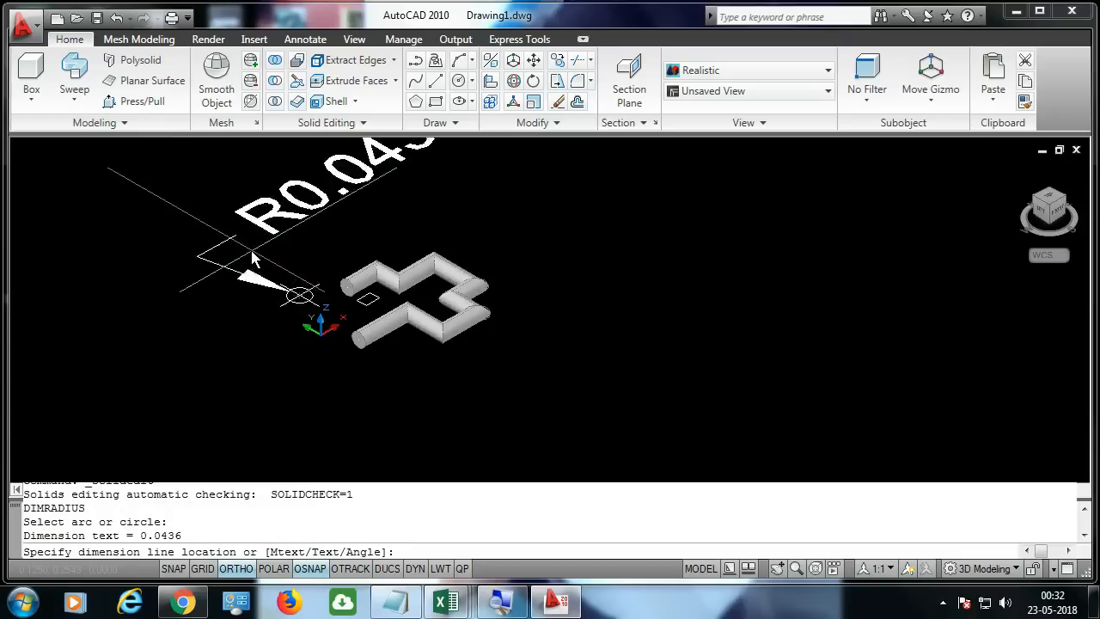
pyautogui.click(248, 270)
pyautogui.scroll(-2, 404, 264)
pyautogui.scroll(3, 212, 282)
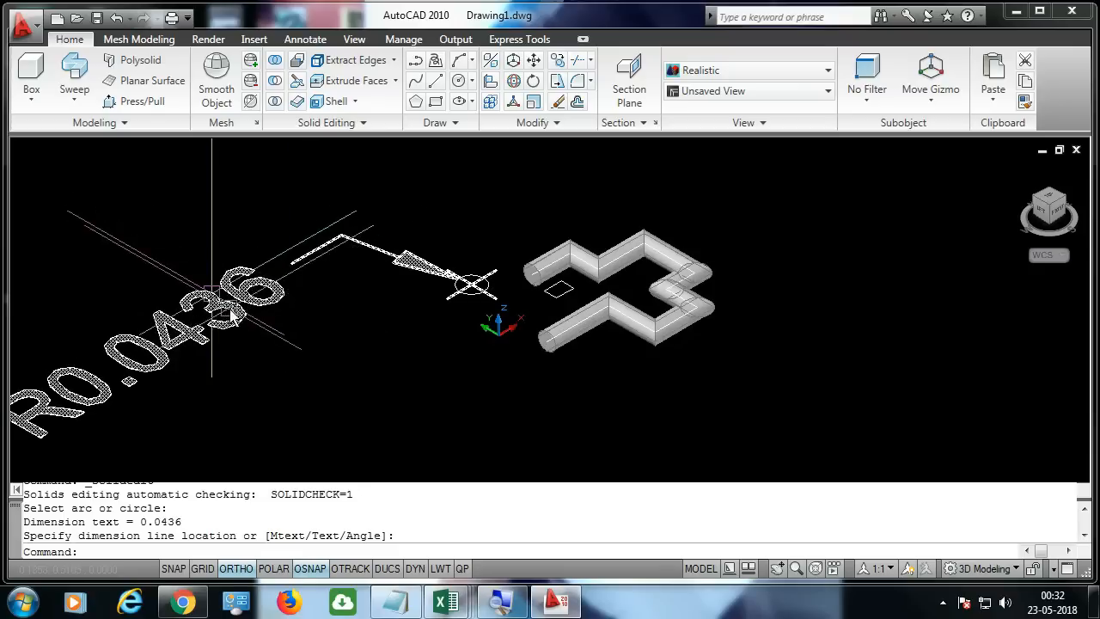
# Delete the radius dimension and the circle beside the pipe.
pyautogui.press('Escape')
pyautogui.click(393, 267)
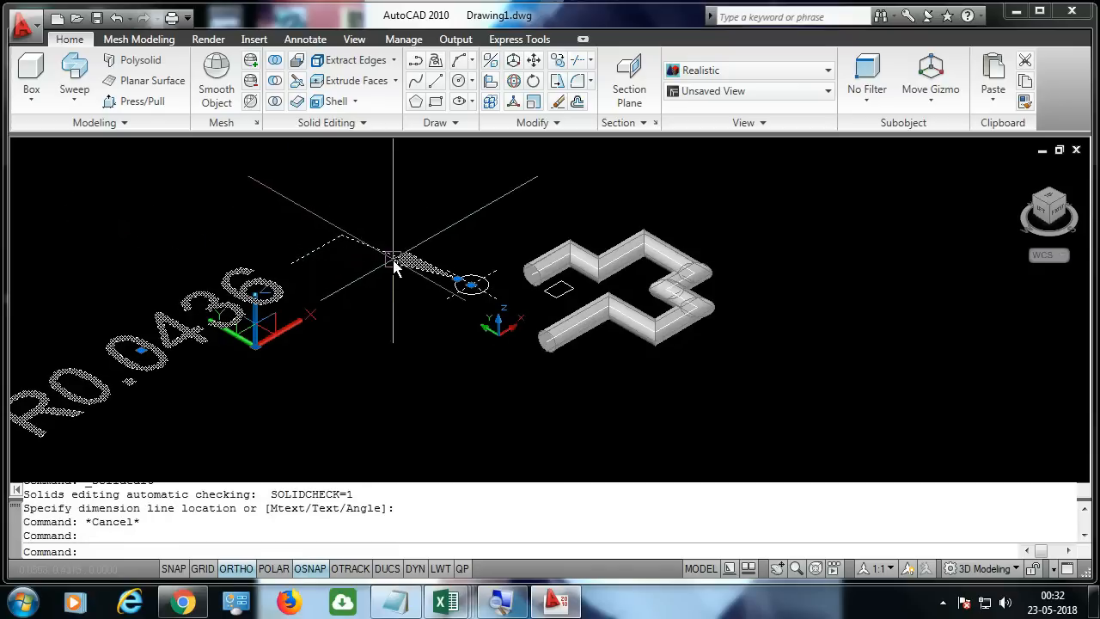
pyautogui.press('Delete')
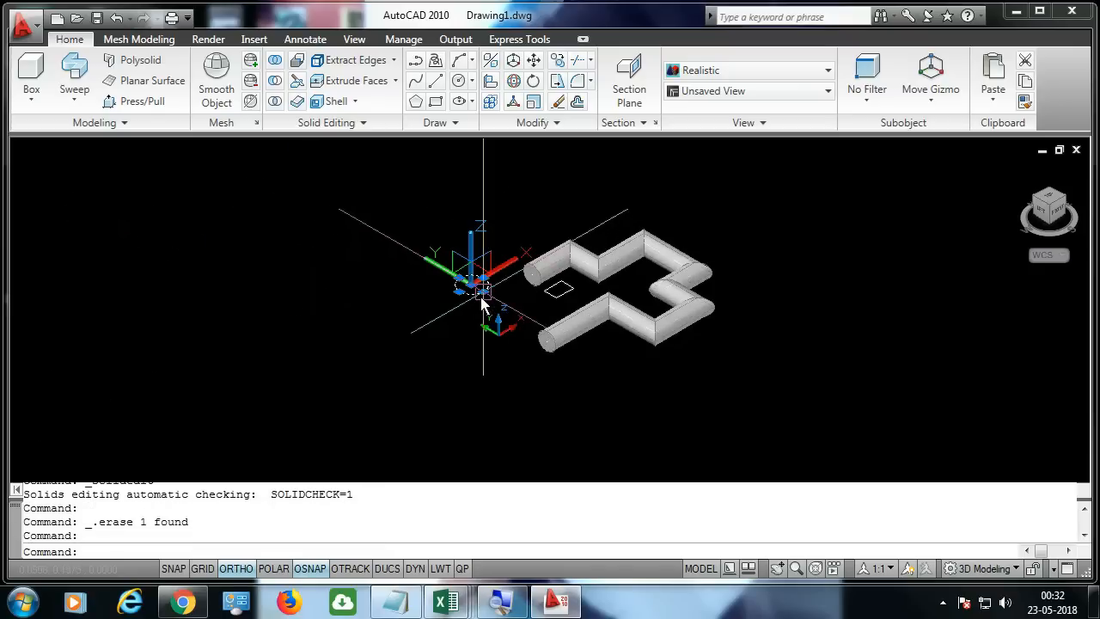
pyautogui.press('Delete')
# Select everything left in the drawing, including the swept pipe and the rectangle, and erase it.
pyautogui.scroll(3, 616, 288)
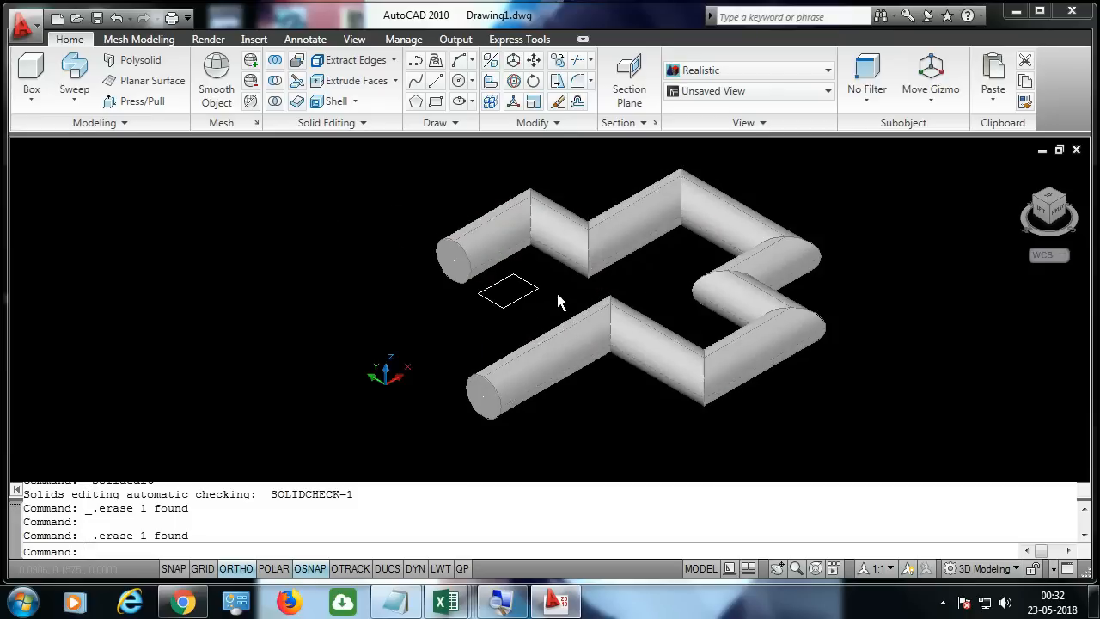
pyautogui.click(635, 339)
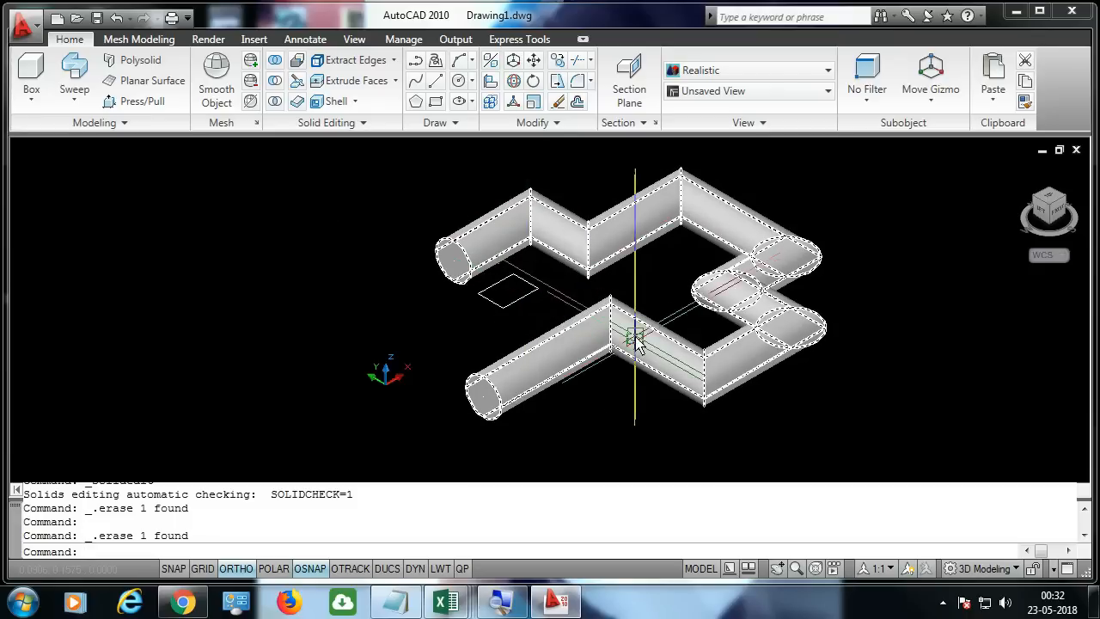
pyautogui.moveTo(464, 296)
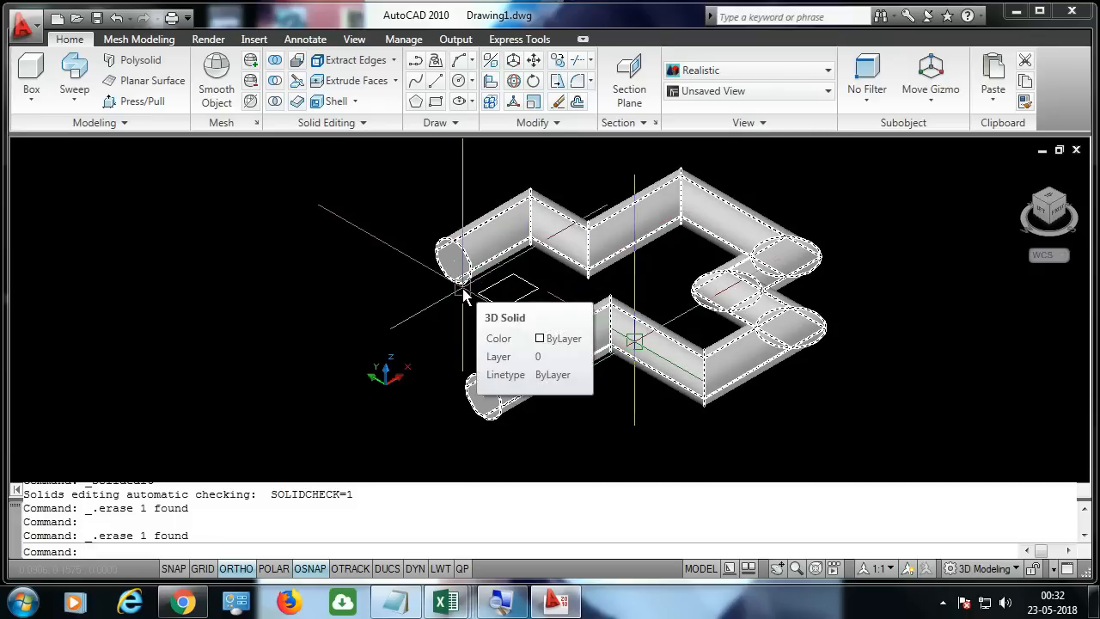
pyautogui.hotkey('ctrl', 'a')
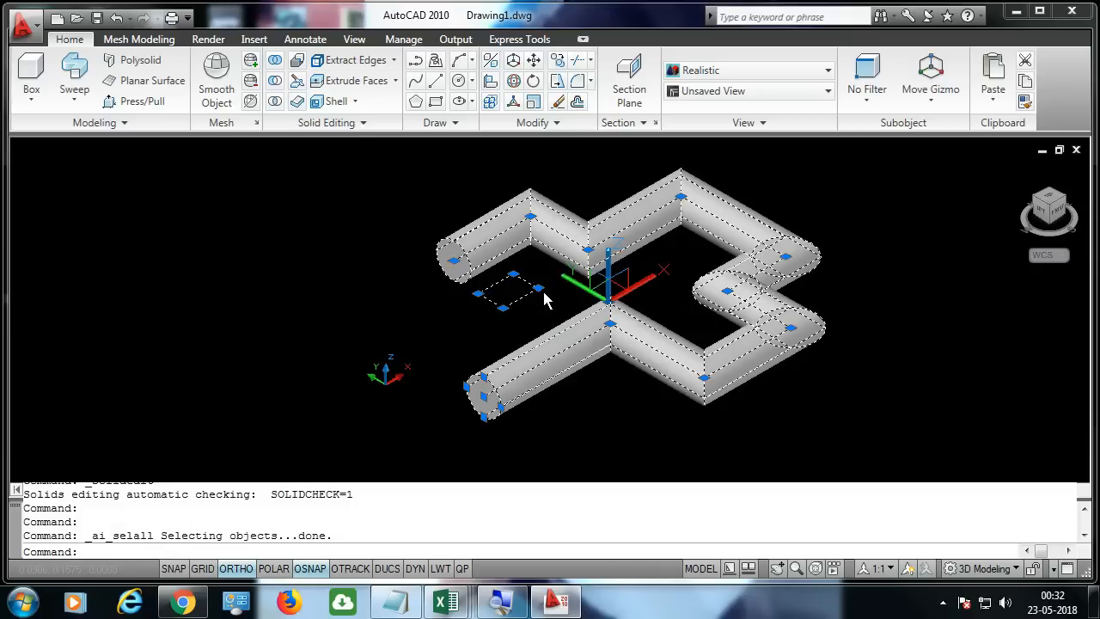
pyautogui.press('Delete')
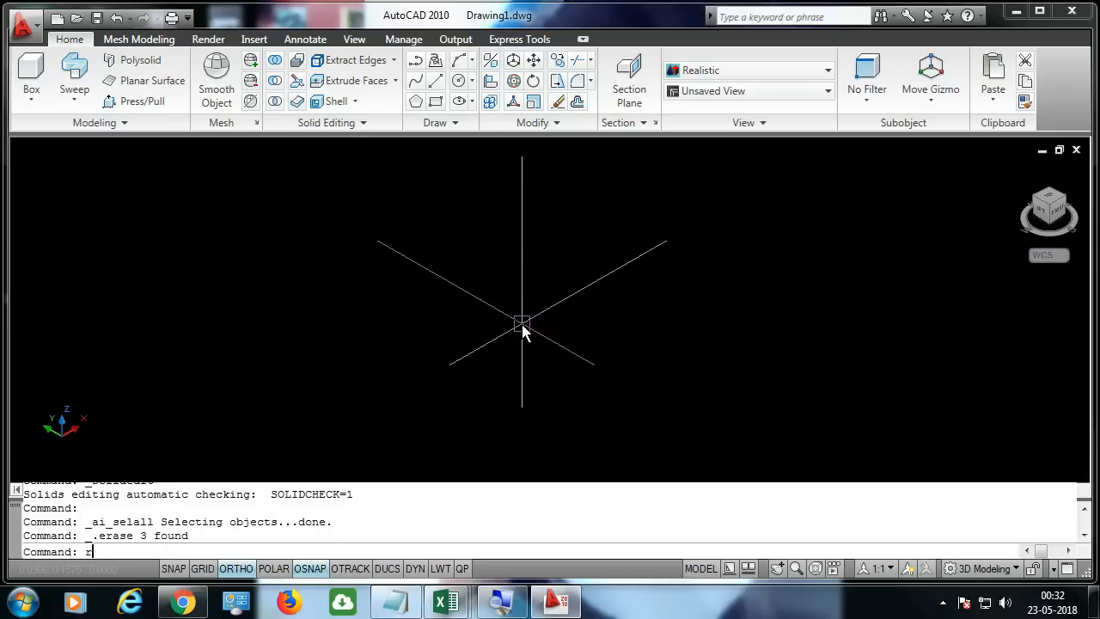
# Draw a circle with a radius of 3 in the empty drawing area.
pyautogui.press('Escape')
pyautogui.write('c')
pyautogui.press('Return')
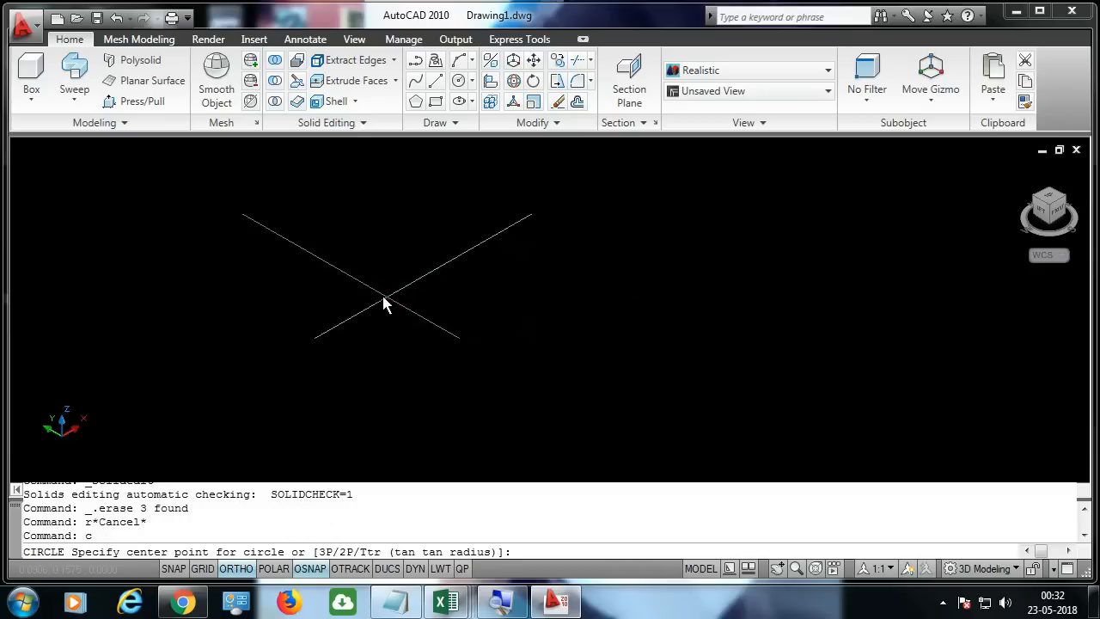
pyautogui.click(370, 290)
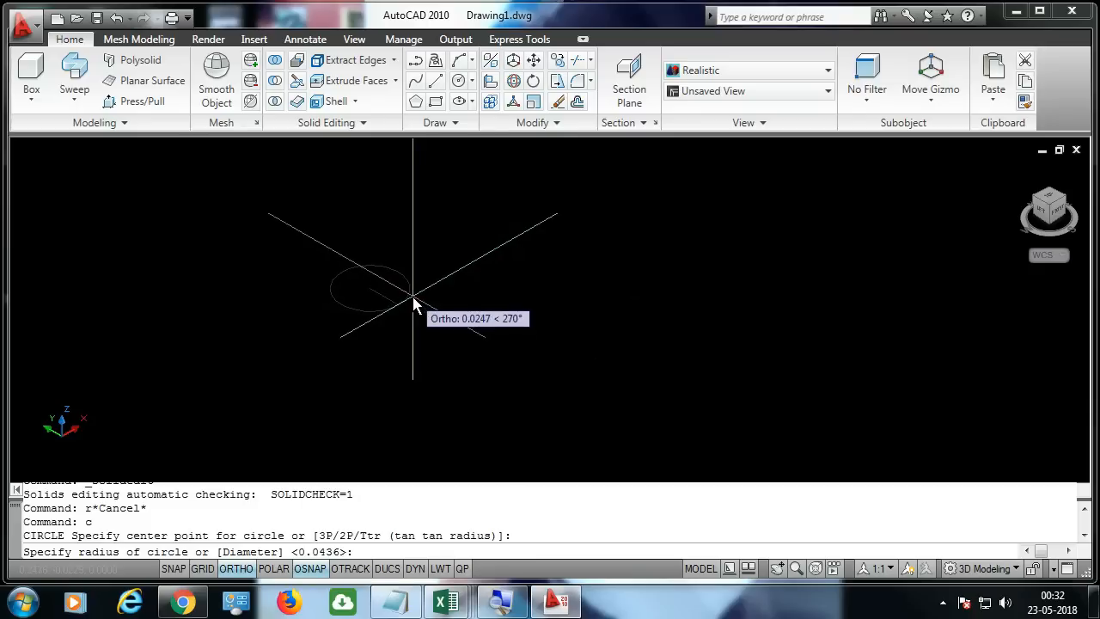
pyautogui.write('3')
pyautogui.press('Return')
# Move the UCS origin from inside the circle to a free point well outside it.
pyautogui.write('z')
pyautogui.press('Return')
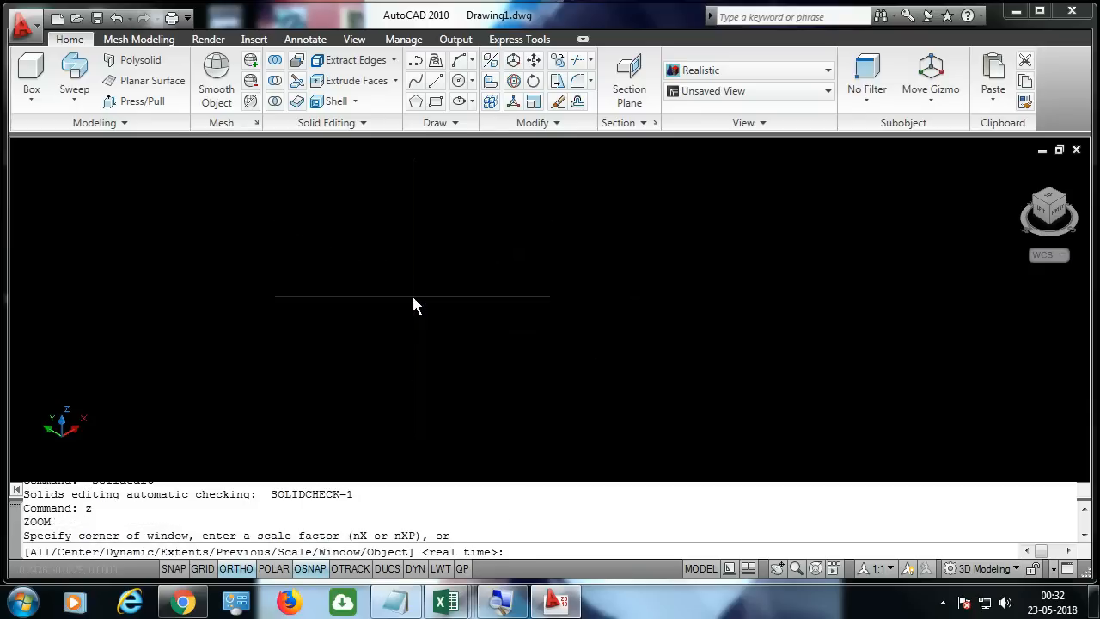
pyautogui.write('e')
pyautogui.press('Return')
pyautogui.moveTo(615, 354); pyautogui.dragTo(525, 255, button='middle')
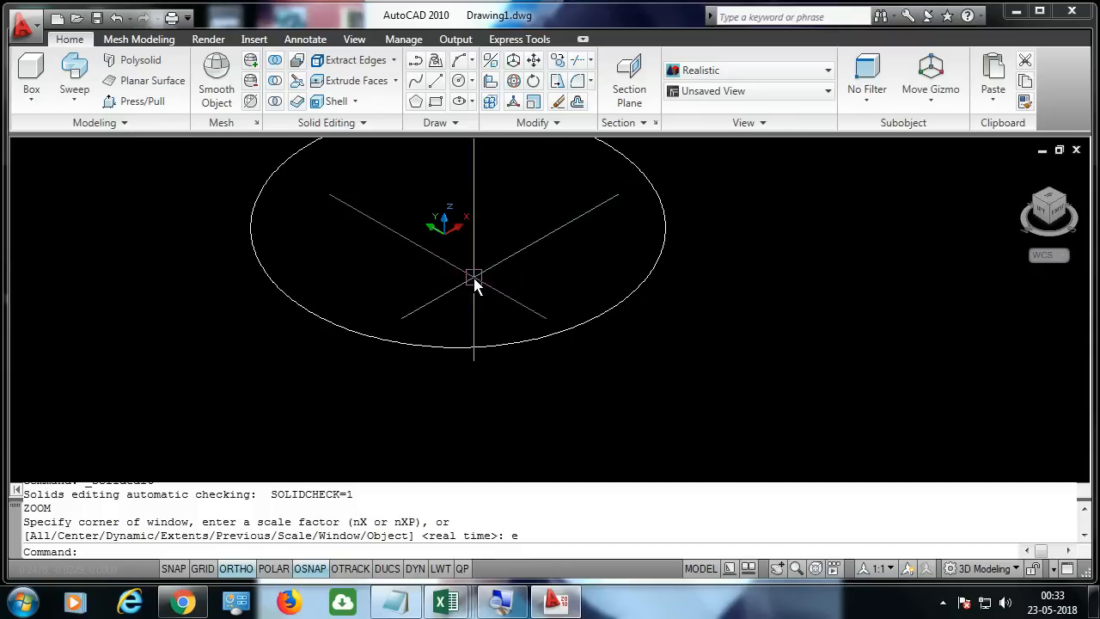
pyautogui.moveTo(476, 283); pyautogui.dragTo(574, 301, button='middle')
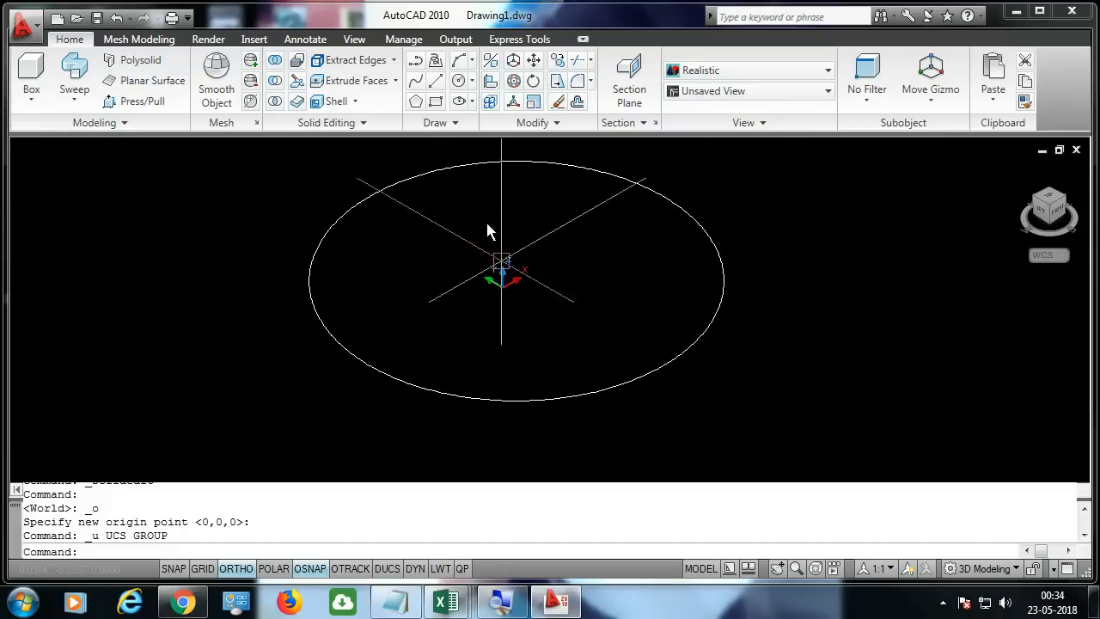
pyautogui.click(354, 39)
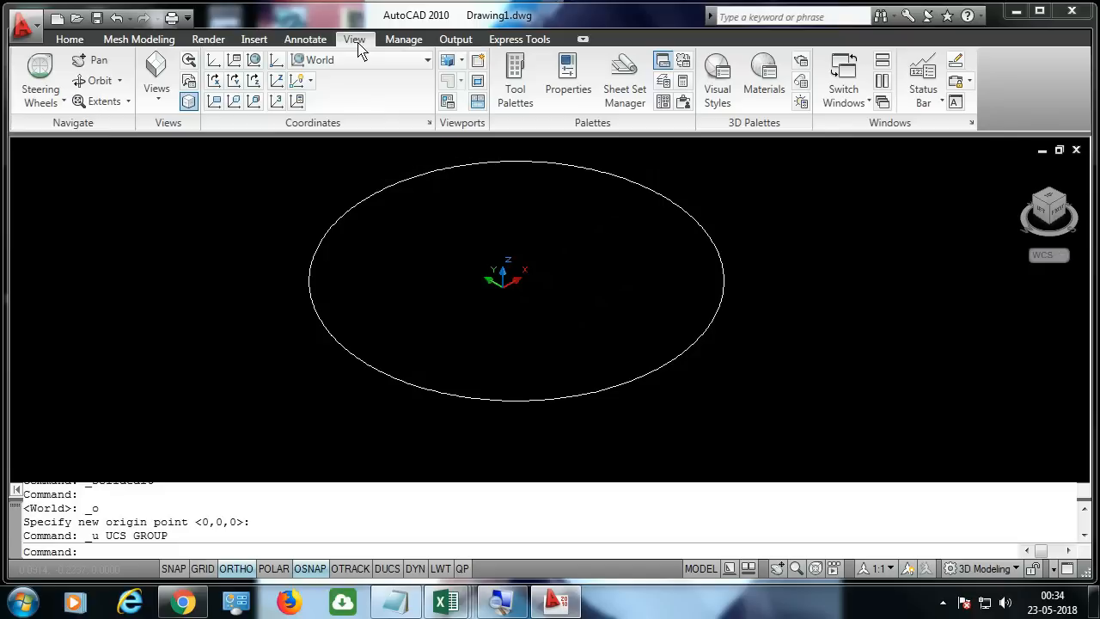
pyautogui.click(275, 65)
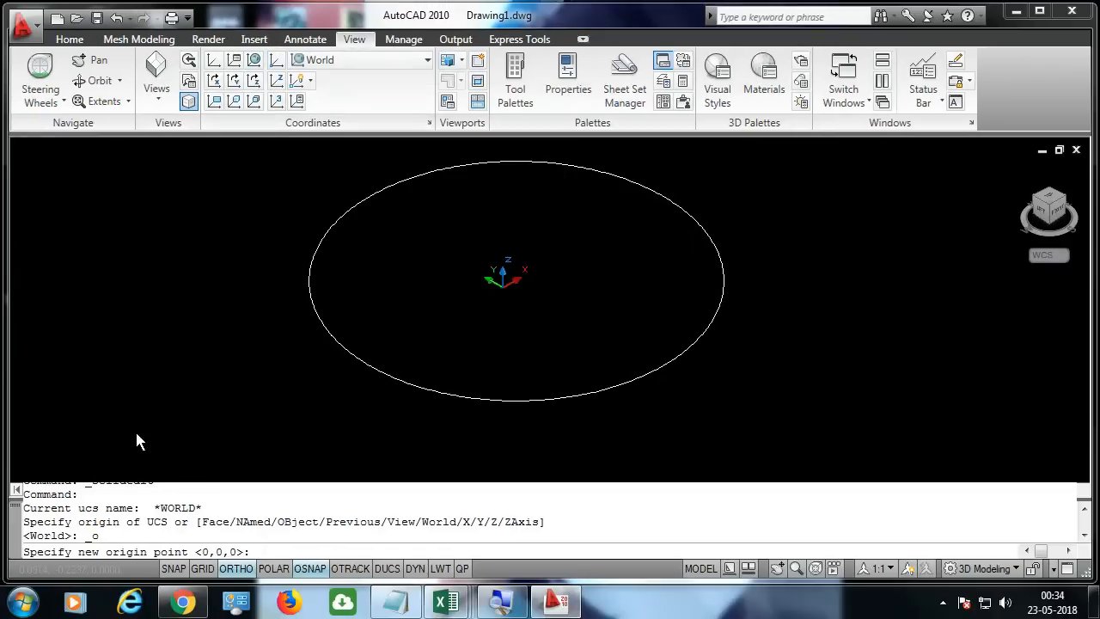
pyautogui.click(65, 440)
# Draw a rectangle by dimensions, 200 long and 100 wide, with its first corner just outside the circle's edge.
pyautogui.moveTo(506, 313); pyautogui.dragTo(495, 341, button='middle')
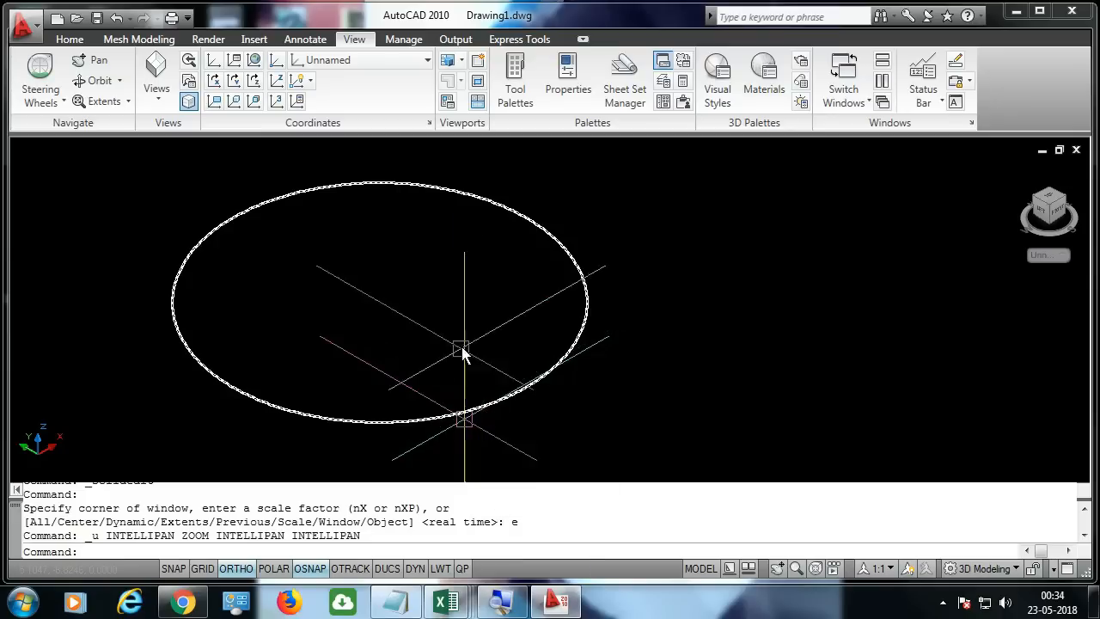
pyautogui.moveTo(418, 323); pyautogui.dragTo(343, 324, button='middle')
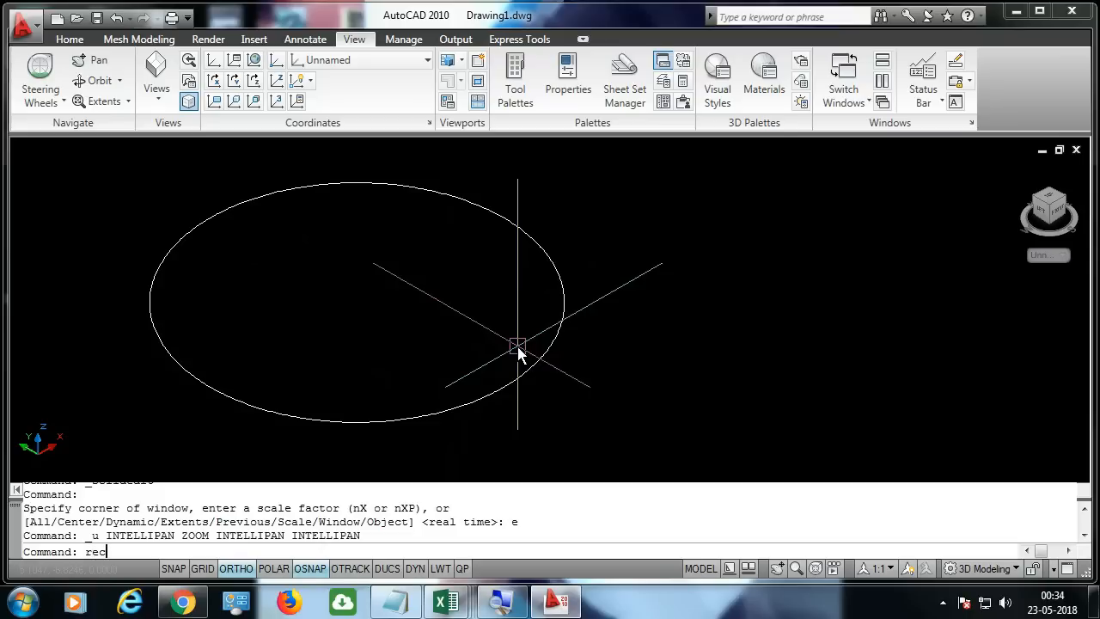
pyautogui.press('Return')
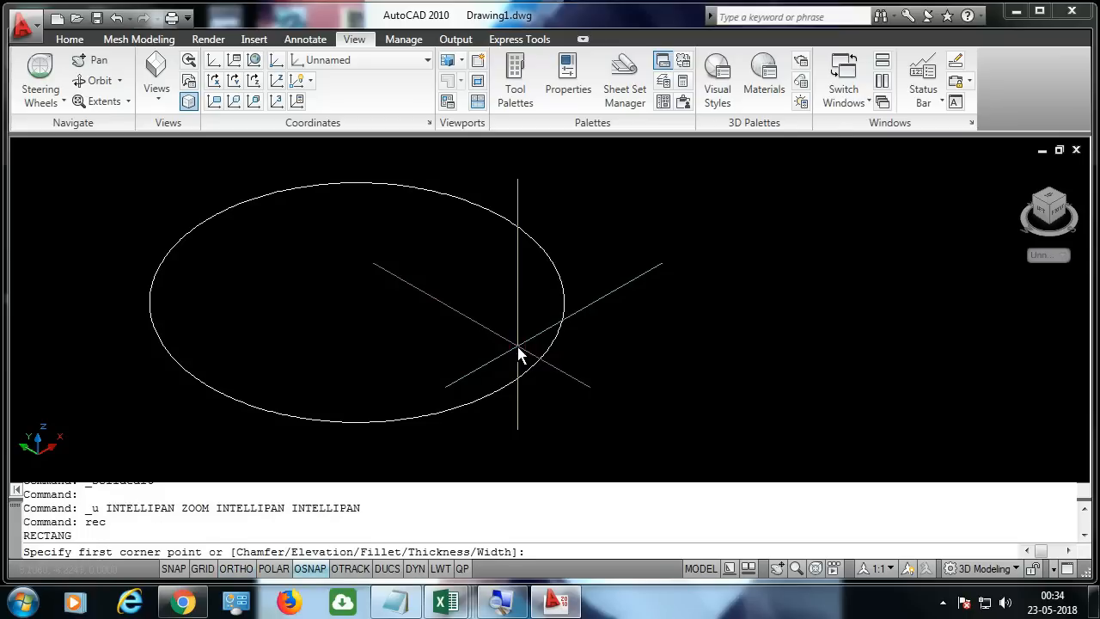
pyautogui.click(303, 171)
pyautogui.press('Return')
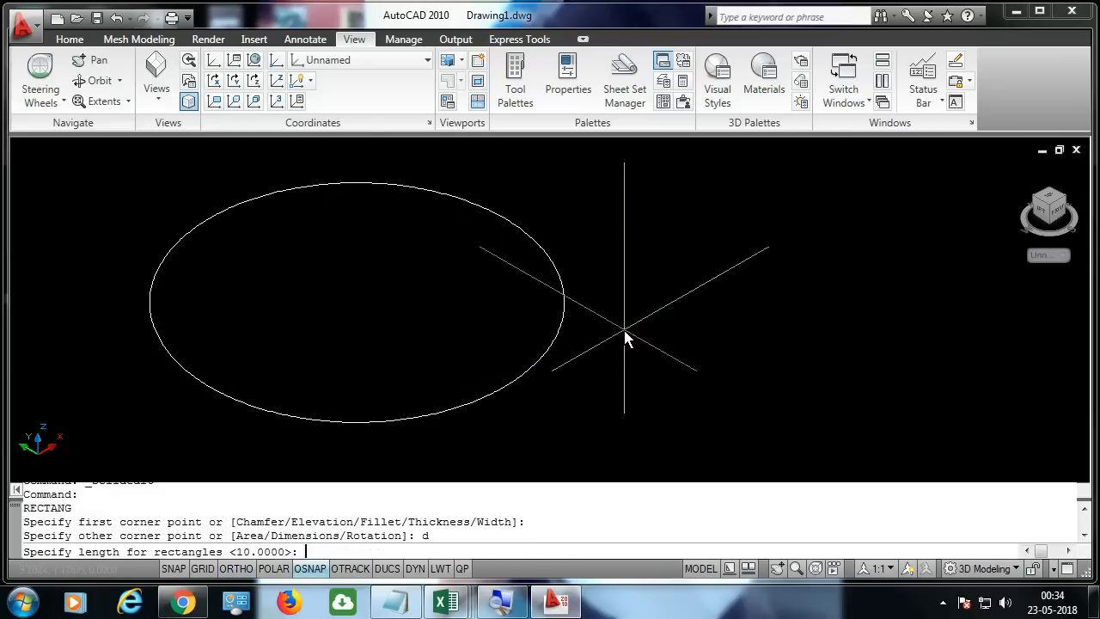
pyautogui.write('200')
pyautogui.press('Return')
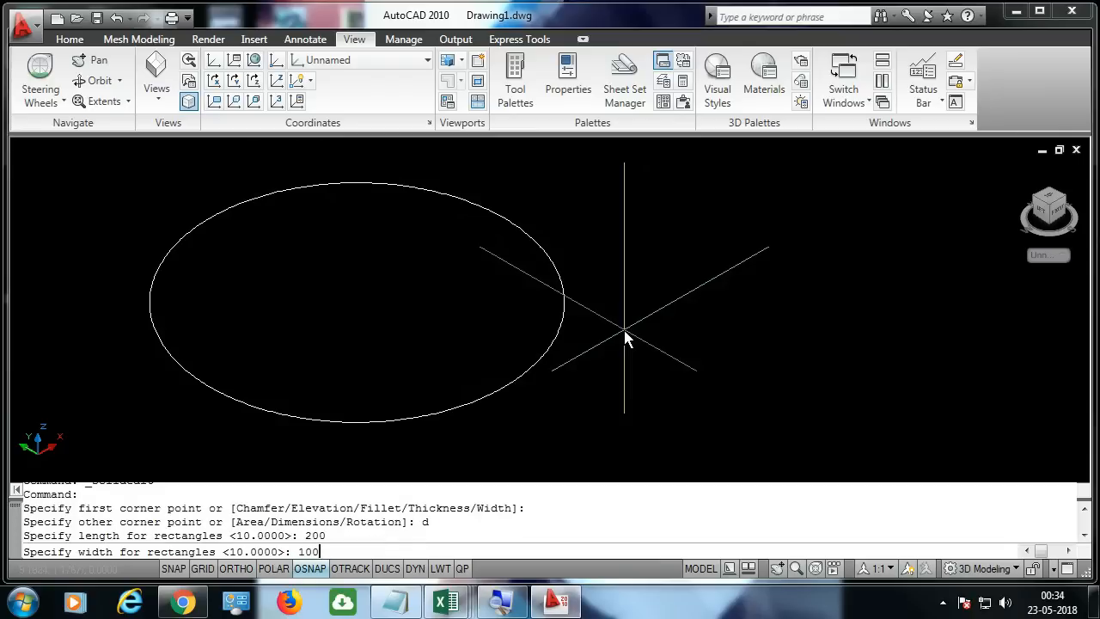
pyautogui.write('100')
pyautogui.press('Return')
pyautogui.click(630, 336)
pyautogui.press('F8')
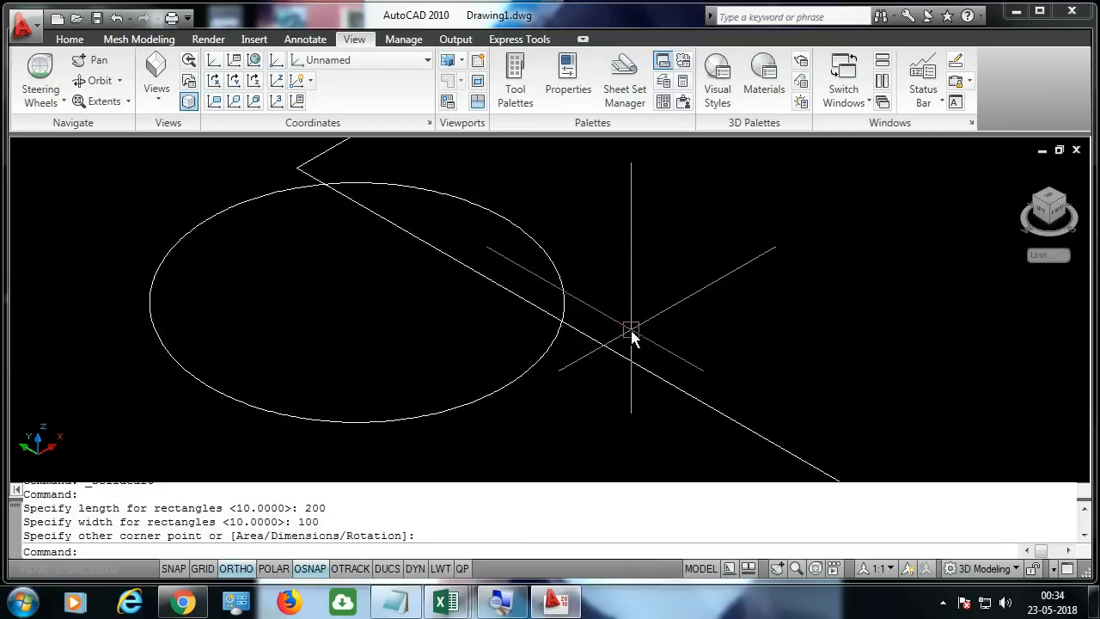
# Delete the oversized rectangle that overlaps the circle.
pyautogui.write('z')
pyautogui.press('Return')
pyautogui.write('e')
pyautogui.press('Return')
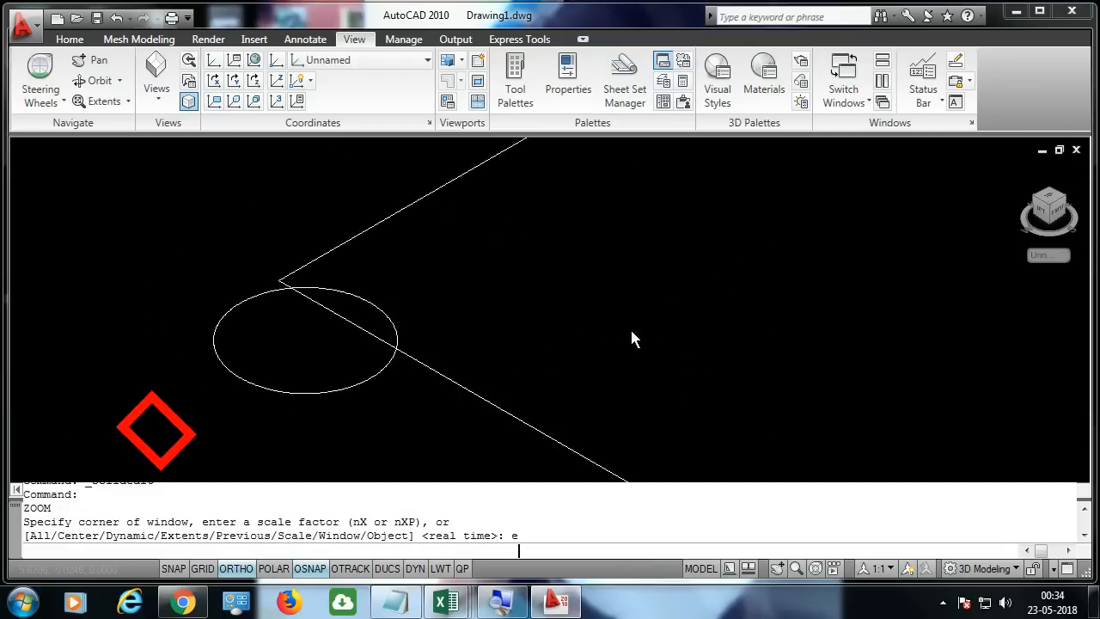
pyautogui.click(335, 401)
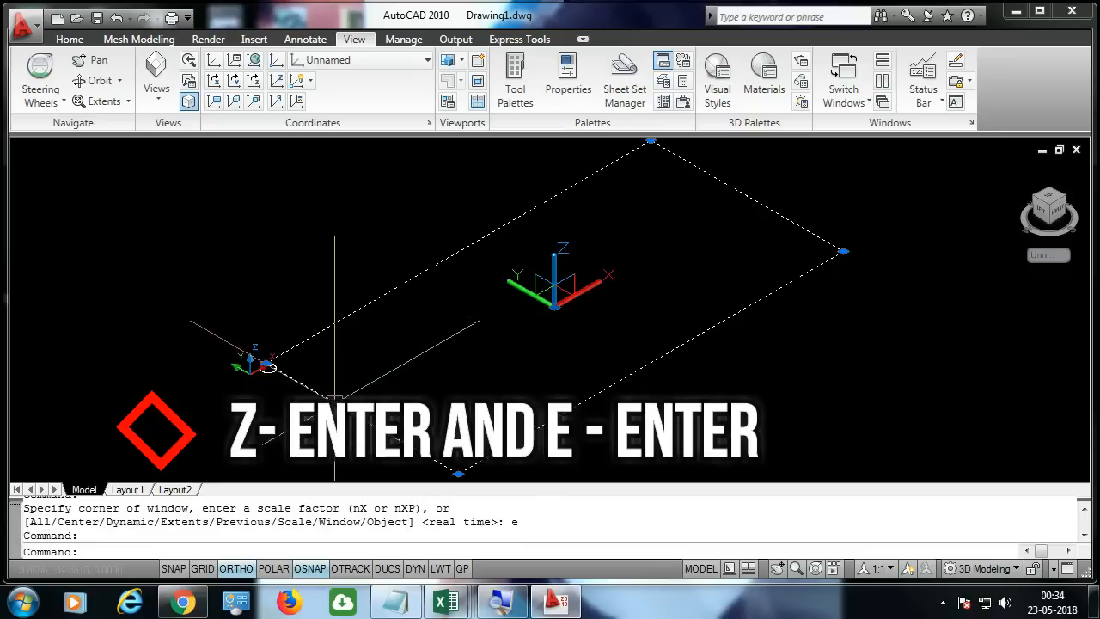
pyautogui.press('Delete')
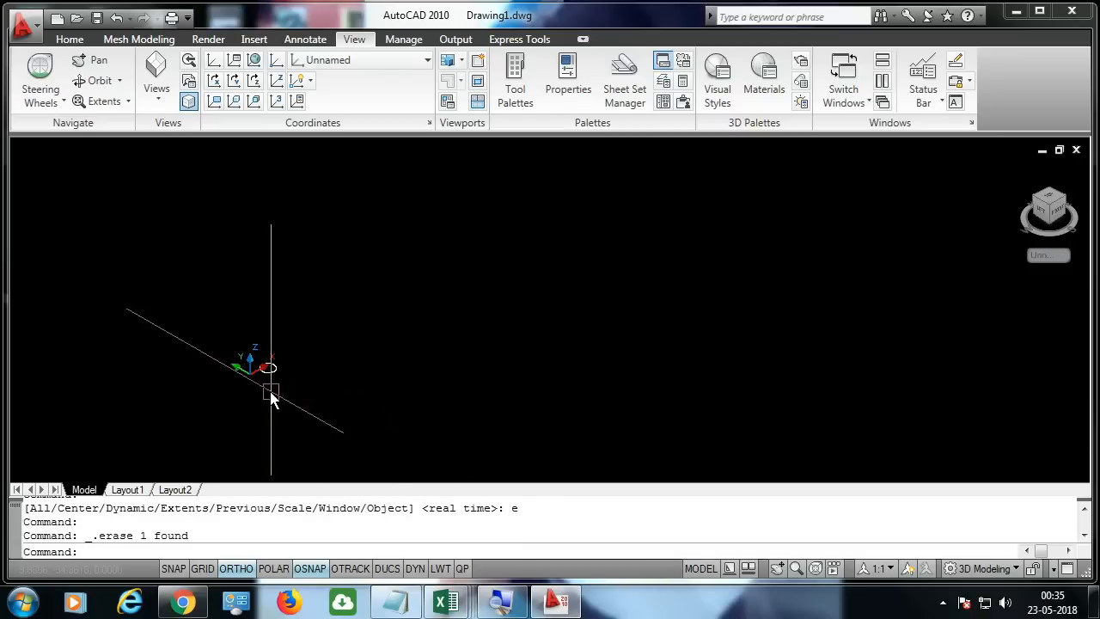
# Place the UCS origin at an empty point farther away from the circle.
pyautogui.click(274, 64)
pyautogui.click(35, 459)
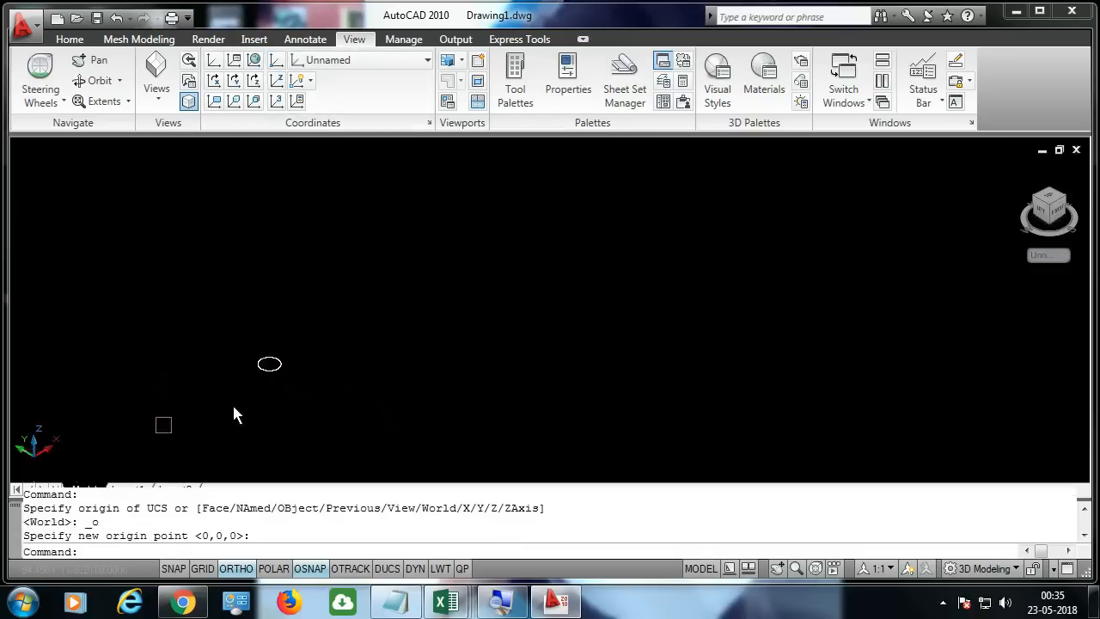
pyautogui.scroll(3, 255, 366)
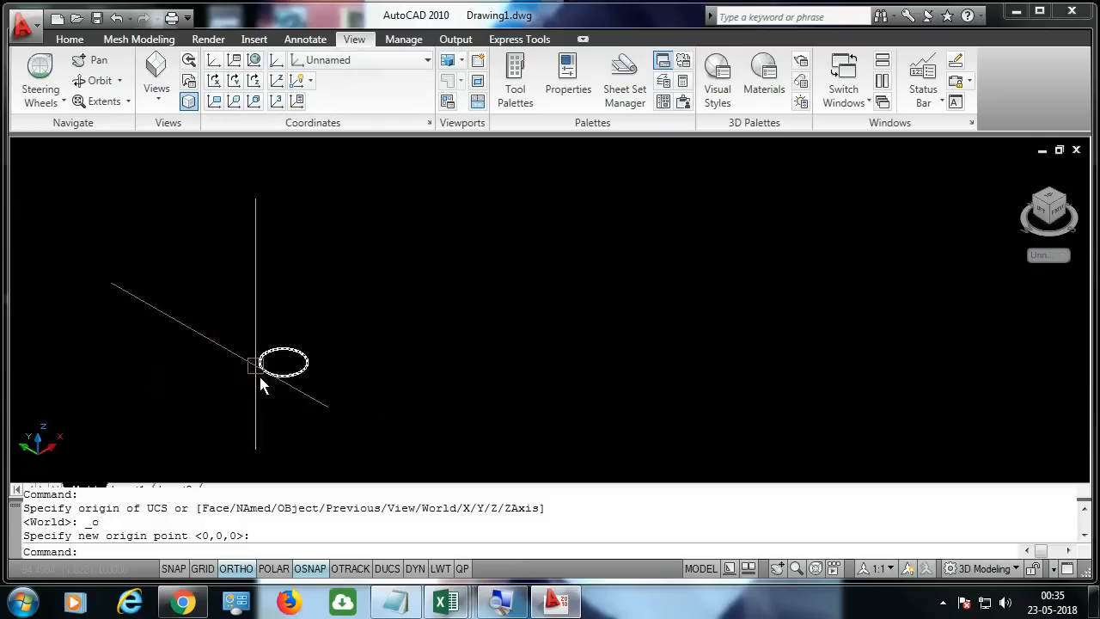
# Draw an open zigzag polyline of eight straight segments with right-angle turns beside the circle, using orthogonal directions.
pyautogui.write('pl')
pyautogui.press('Return')
pyautogui.click(549, 337)
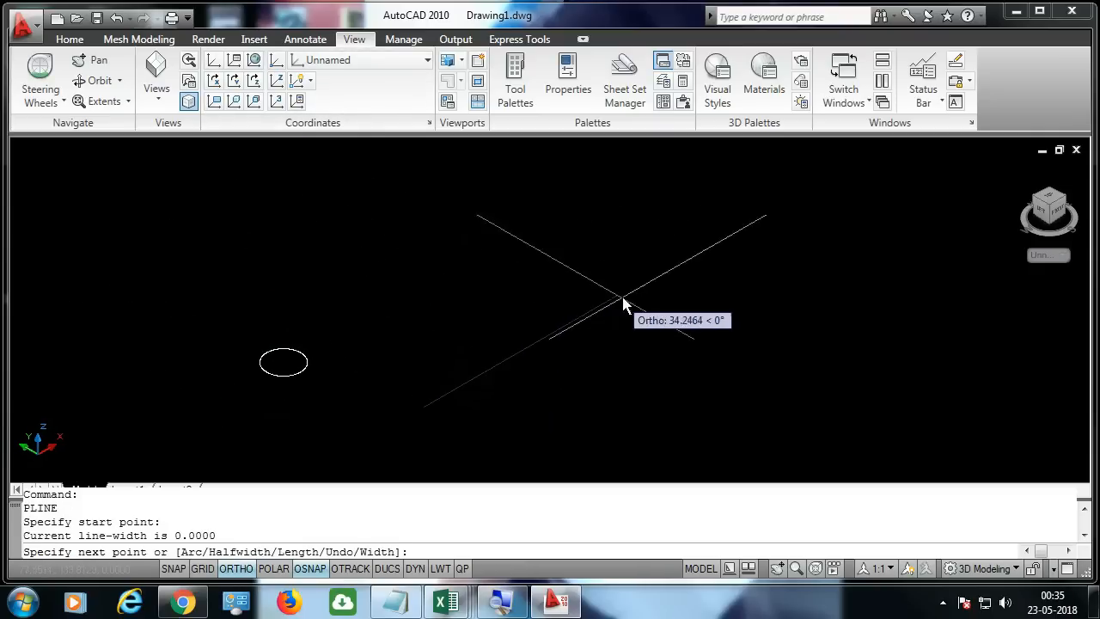
pyautogui.click(675, 264)
pyautogui.click(847, 362)
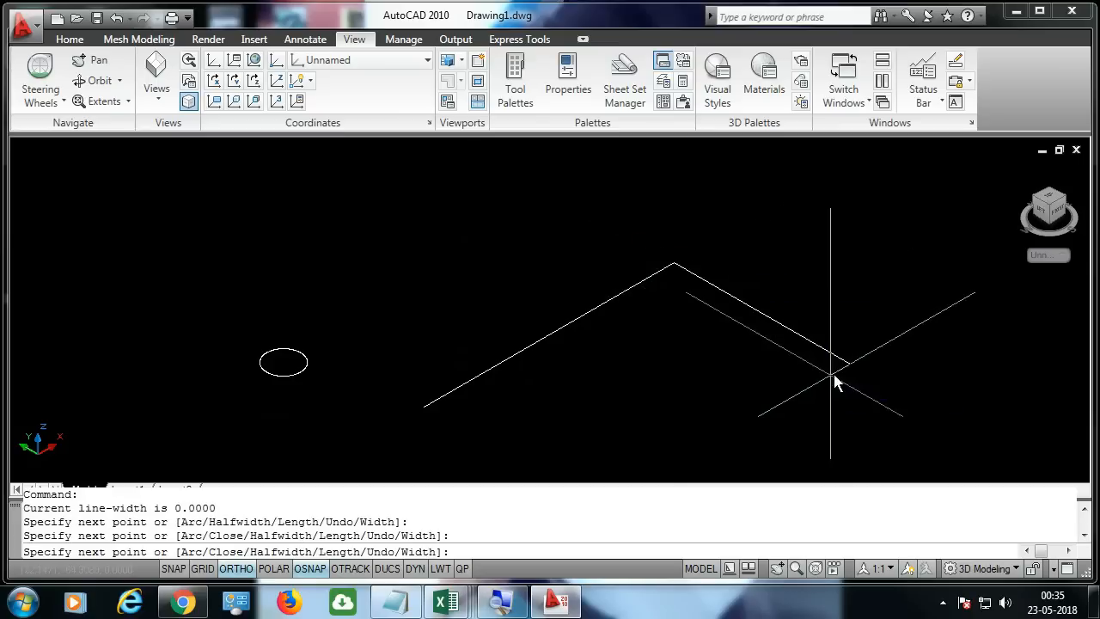
pyautogui.click(976, 239)
pyautogui.click(774, 184)
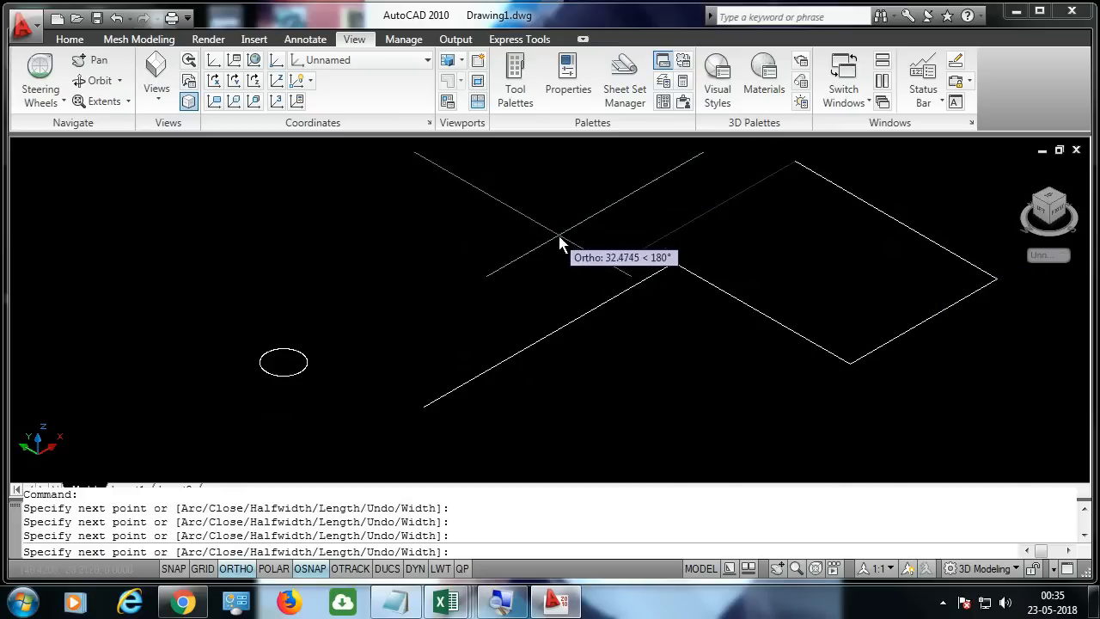
pyautogui.click(710, 211)
pyautogui.click(456, 246)
pyautogui.click(313, 208)
pyautogui.press('Return')
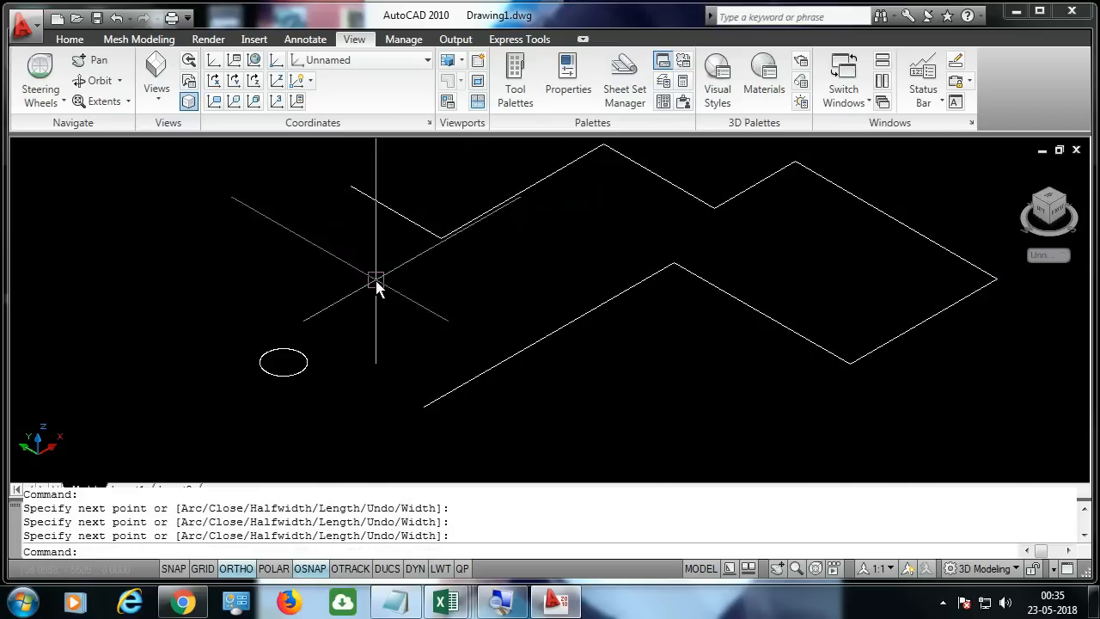
# Sweep the circle along the open zigzag polyline to form a solid round bar.
pyautogui.click(70, 39)
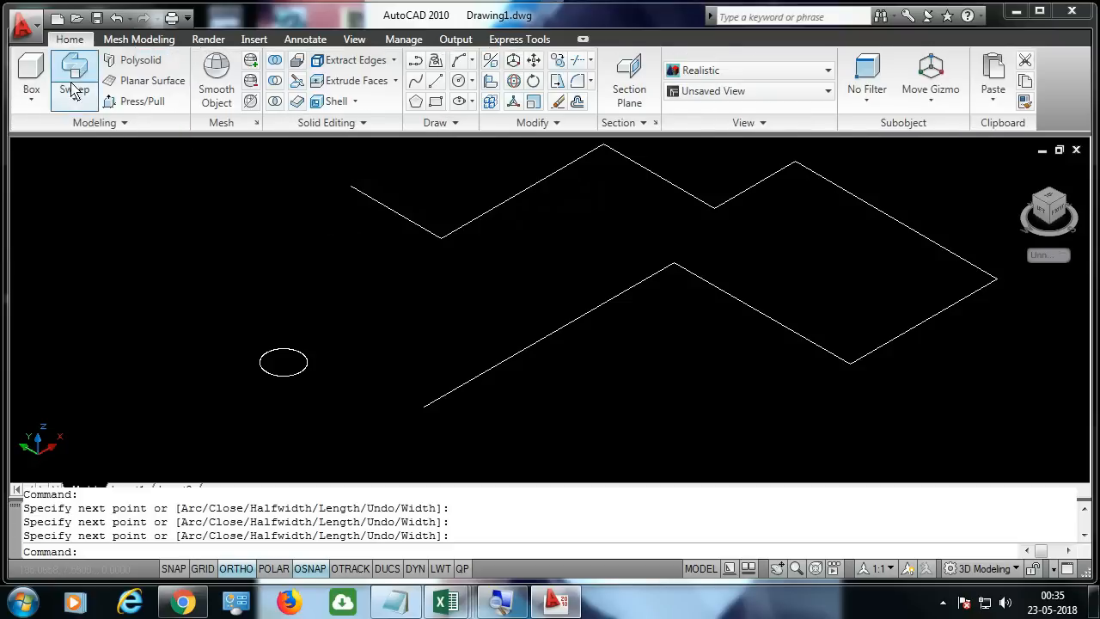
pyautogui.click(74, 100)
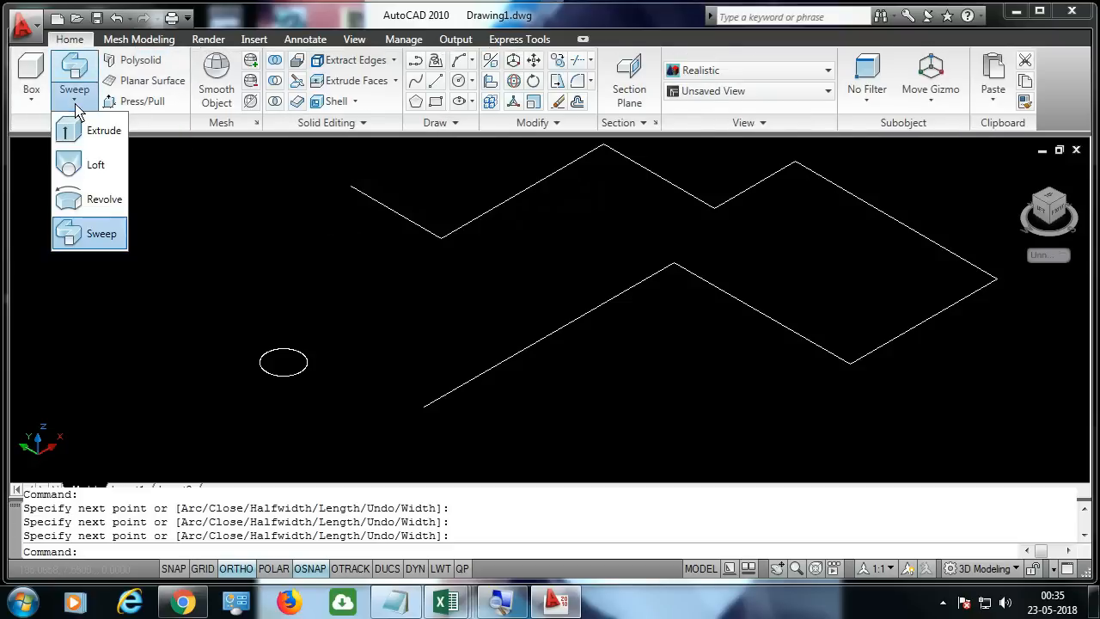
pyautogui.click(115, 246)
pyautogui.click(299, 368)
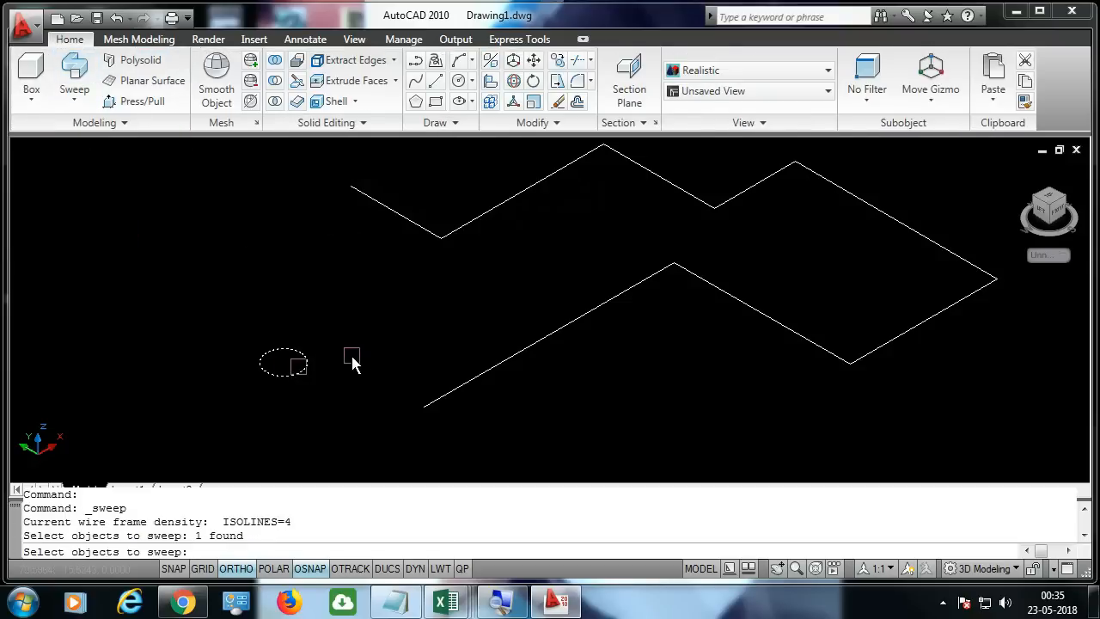
pyautogui.press('Return')
pyautogui.click(455, 395)
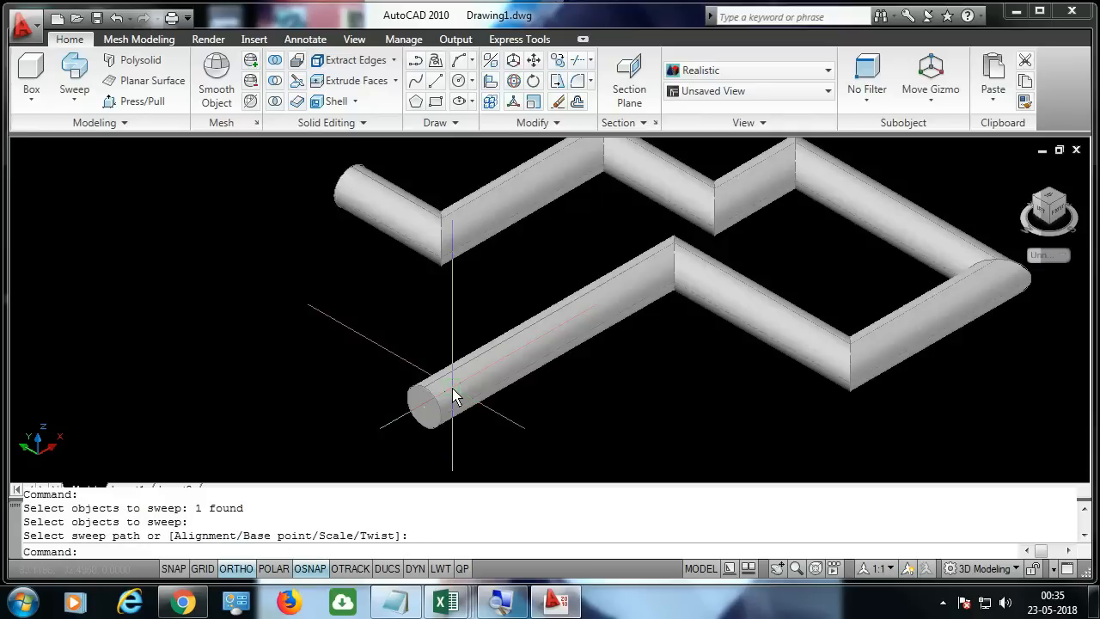
# Shell the swept zigzag solid with an offset distance of 0.5, without removing any faces.
pyautogui.scroll(4, 456, 394)
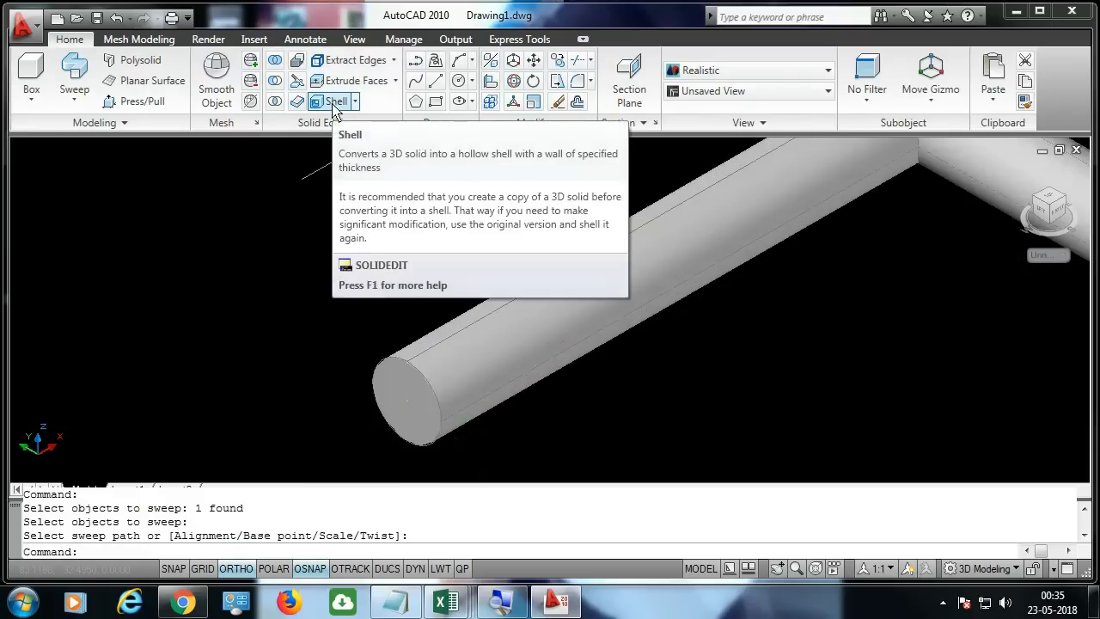
pyautogui.click(332, 104)
pyautogui.click(433, 391)
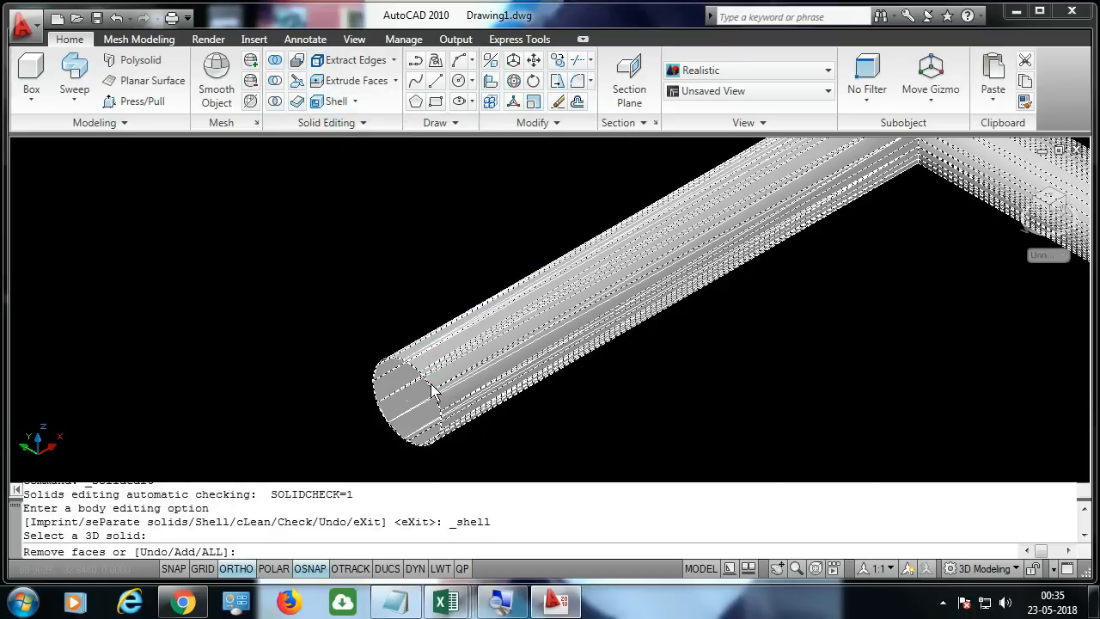
pyautogui.rightClick(432, 391)
pyautogui.click(490, 182)
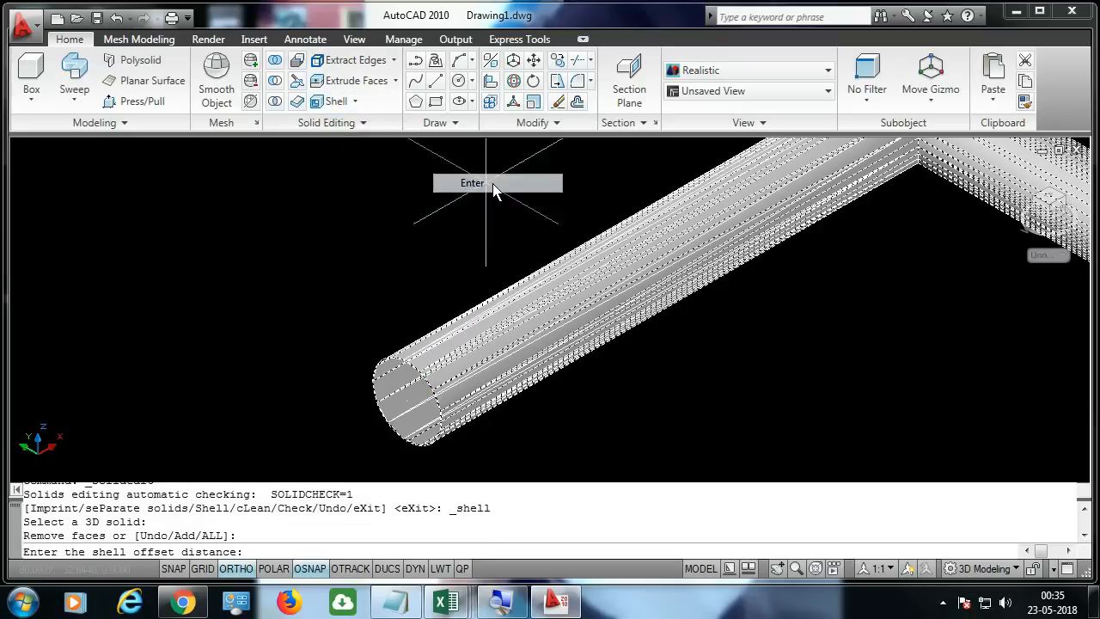
pyautogui.write('0.5')
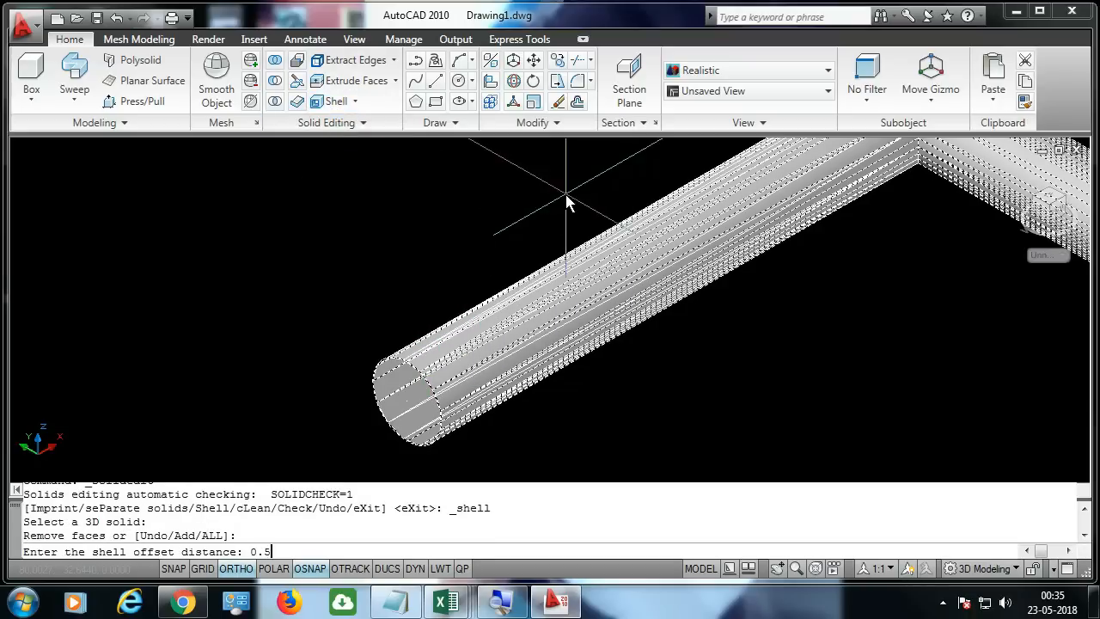
pyautogui.press('Return')
pyautogui.press('Return')
pyautogui.press('Return')
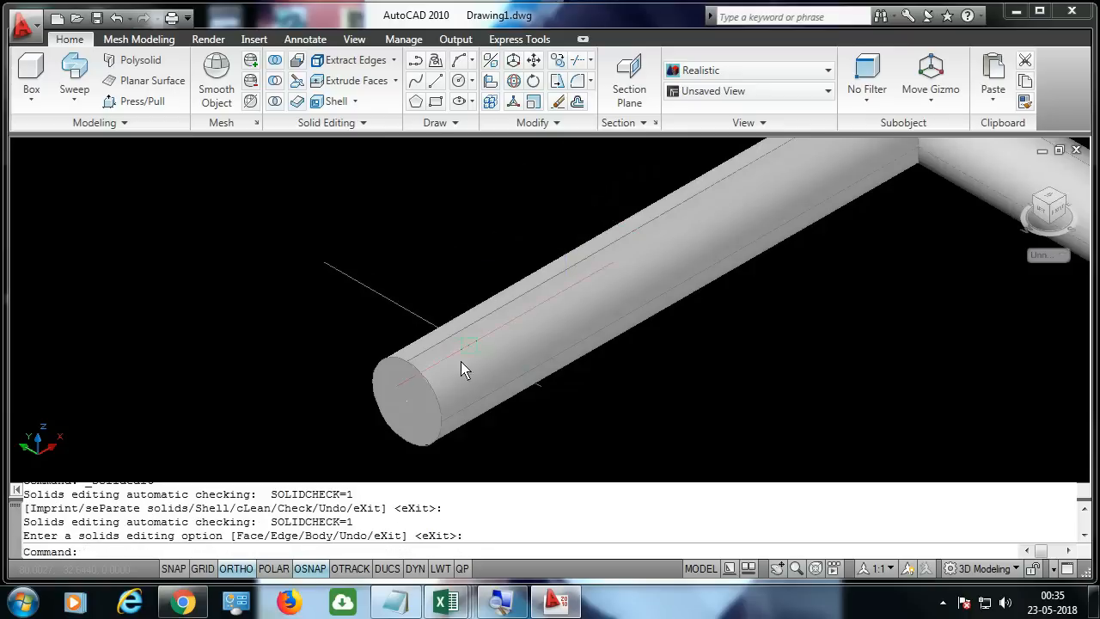
# Extrude the circular end face at the near end of the shelled pipe by a height of -0.5 to open it.
pyautogui.scroll(2, 426, 404)
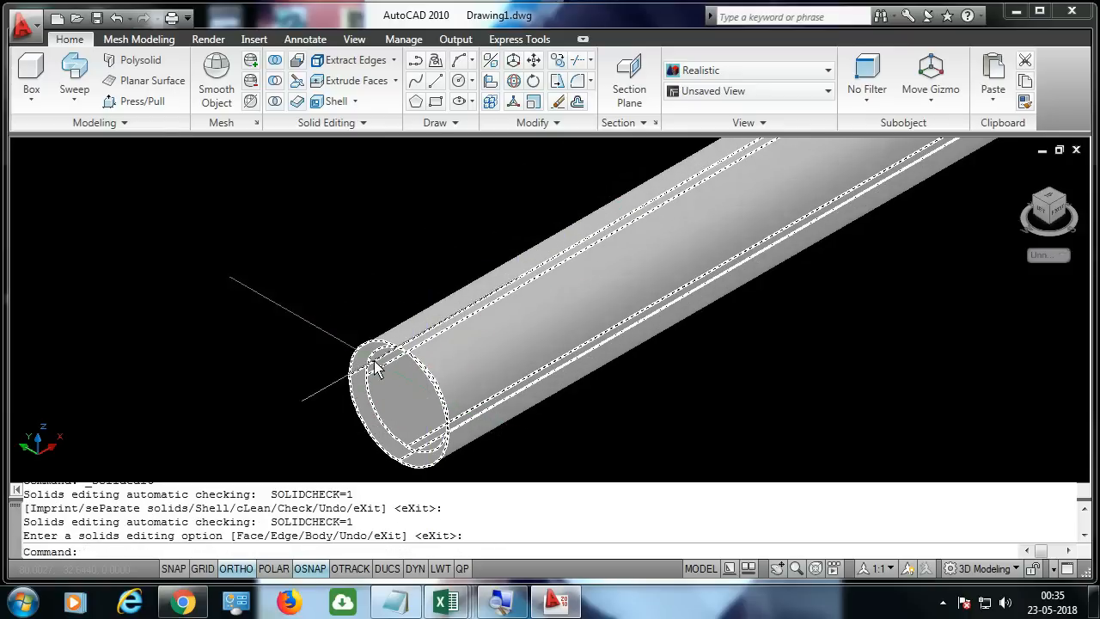
pyautogui.scroll(2, 383, 369)
pyautogui.scroll(-3, 382, 369)
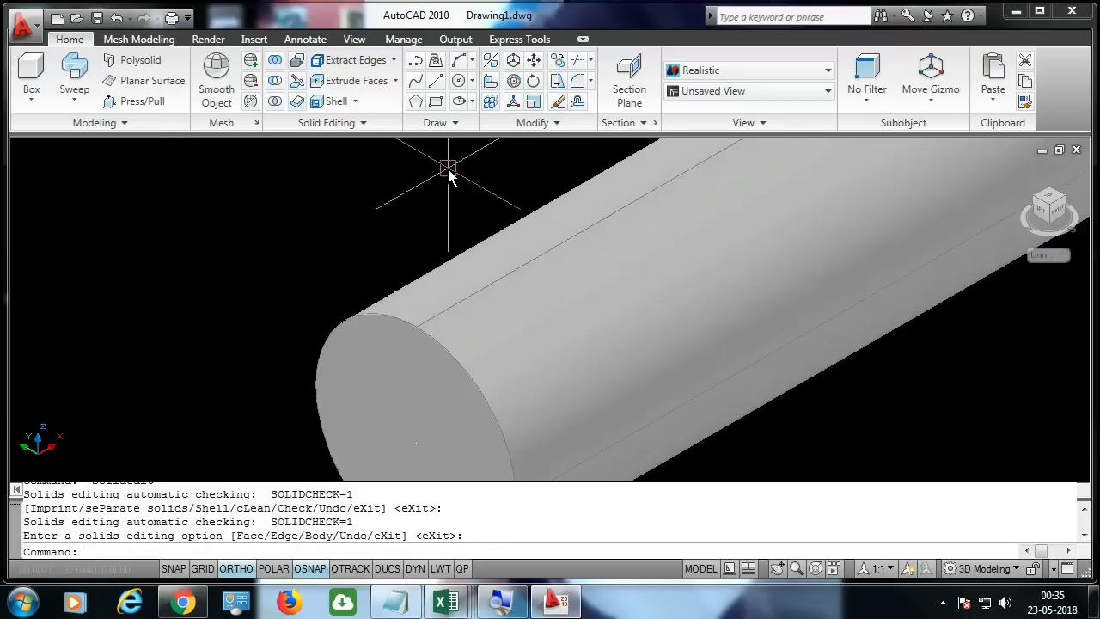
pyautogui.click(352, 80)
pyautogui.click(424, 330)
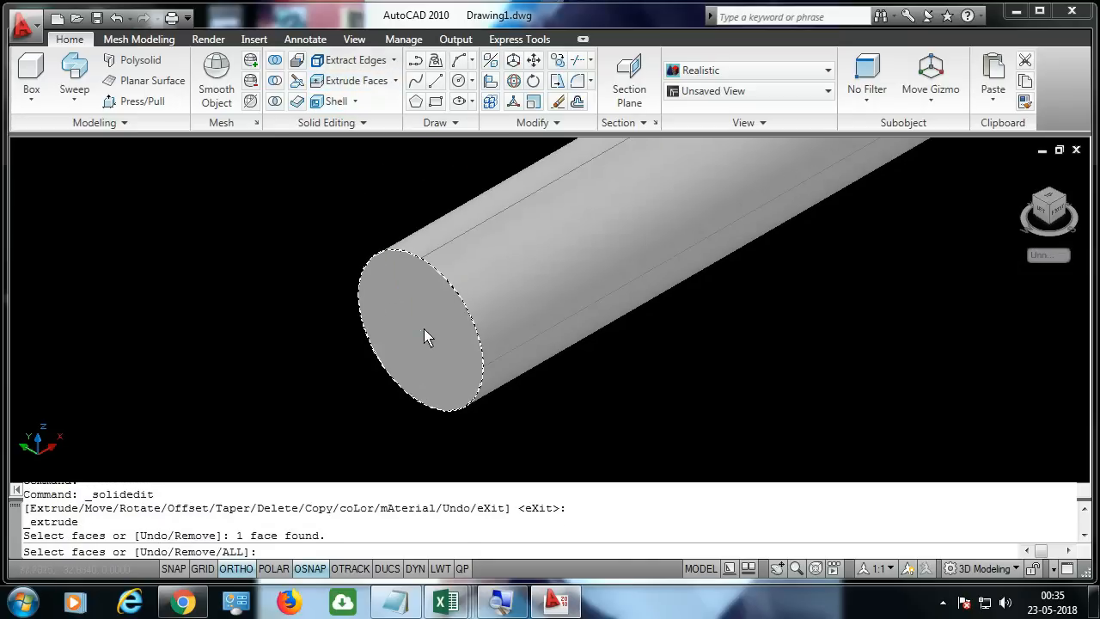
pyautogui.rightClick(425, 335)
pyautogui.click(444, 338)
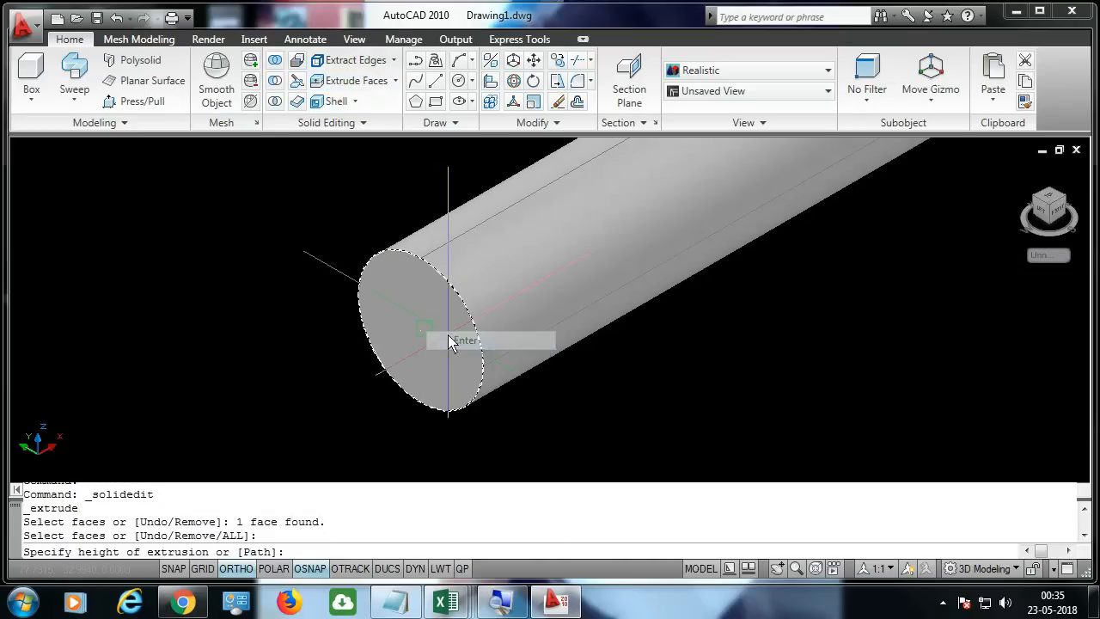
pyautogui.write('-0.5')
pyautogui.press('Return')
pyautogui.press('Return')
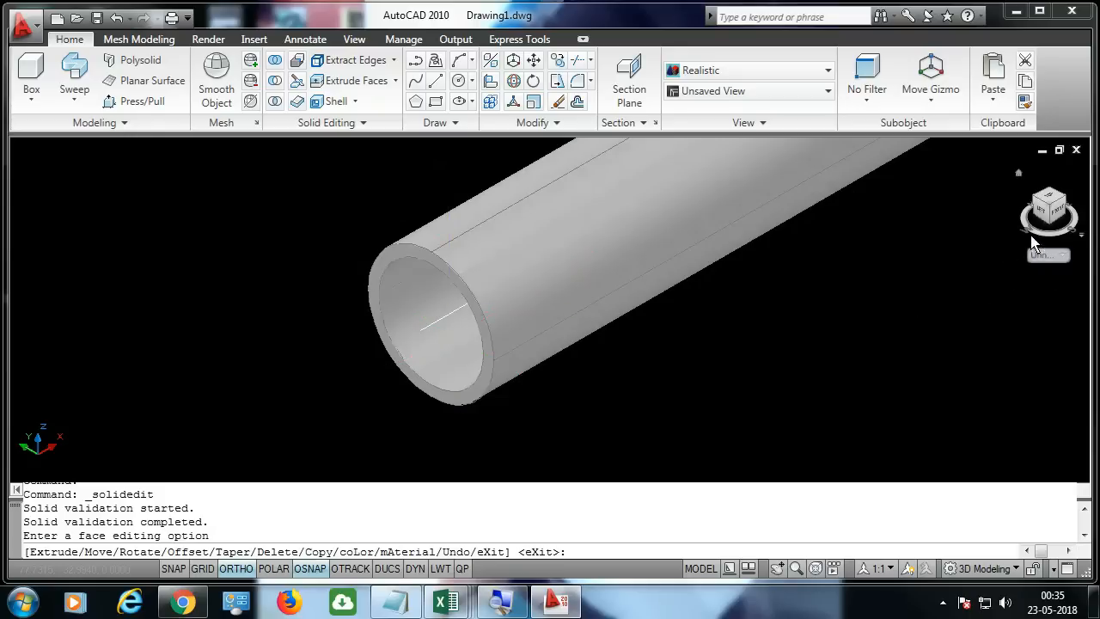
pyautogui.click(1043, 209)
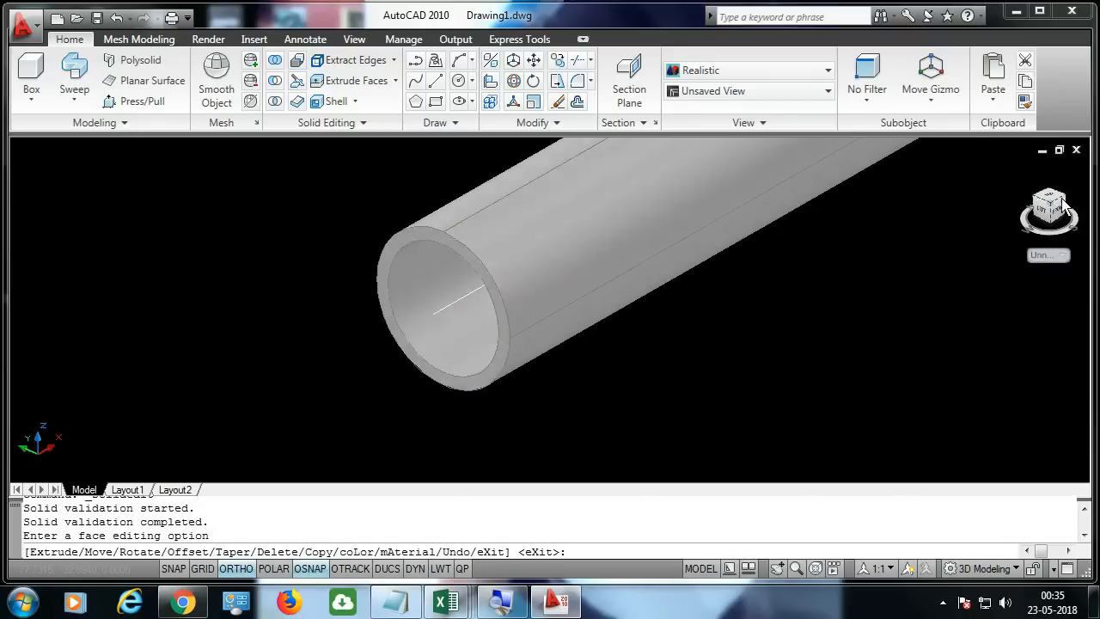
pyautogui.moveTo(43, 191); pyautogui.dragTo(831, 302)
pyautogui.scroll(-5, 831, 303)
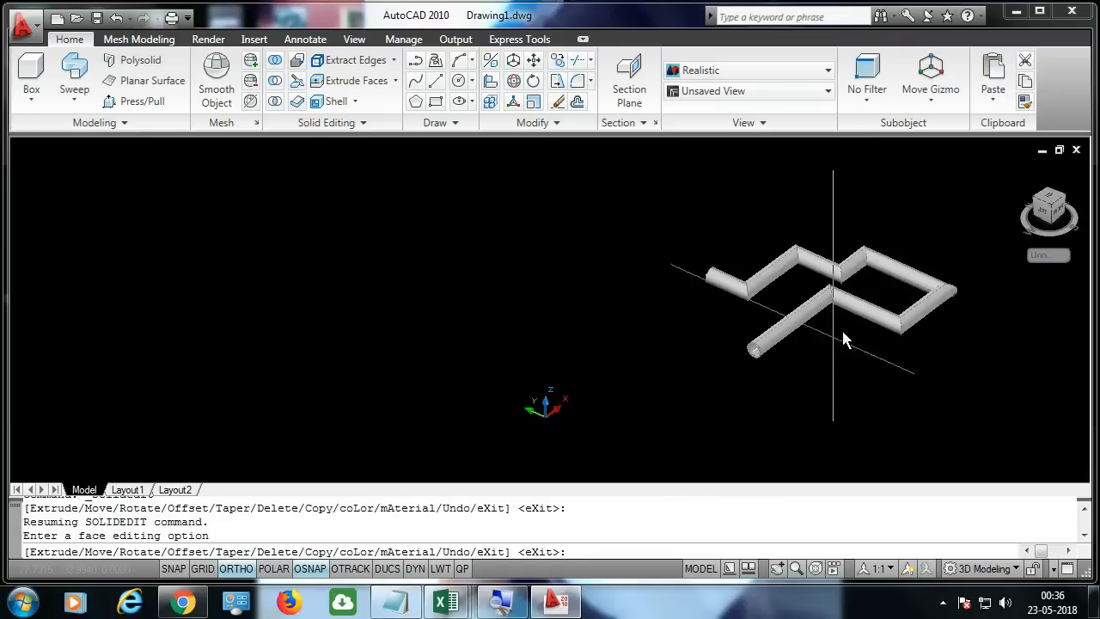
pyautogui.scroll(3, 843, 336)
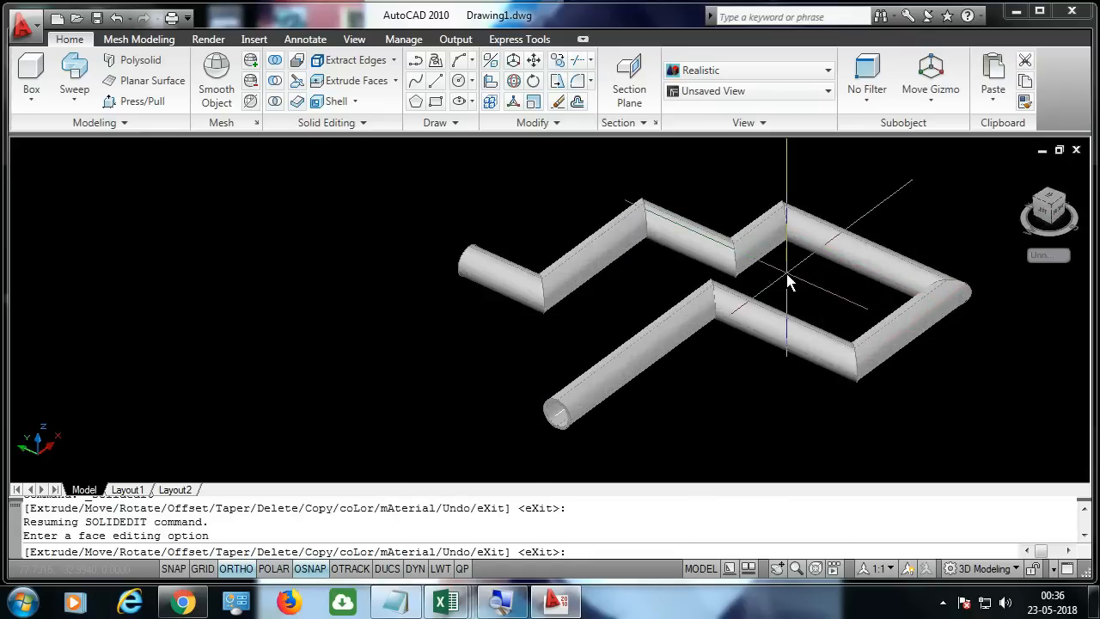
pyautogui.click(74, 96)
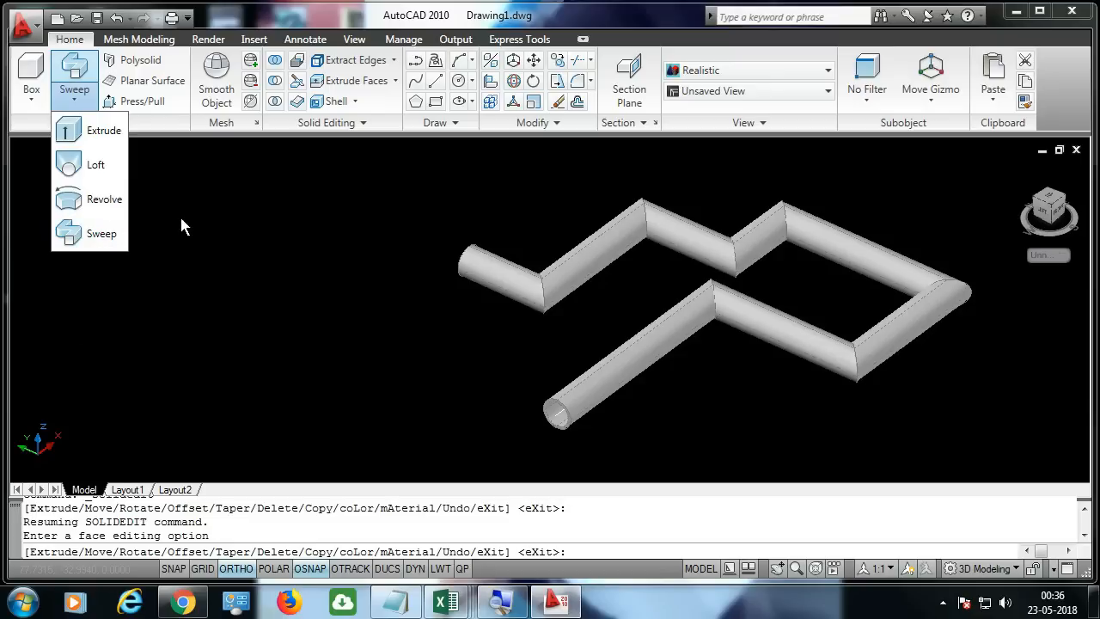